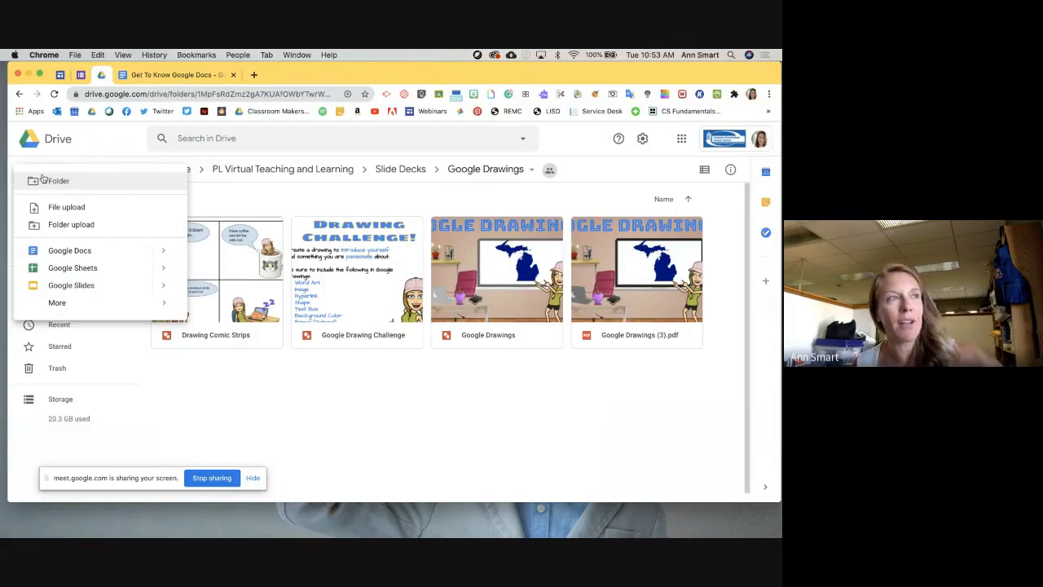
Create a new Google Drawings file in the shared Google Drawings folder, accepting the folder's sharing permissions.
mouse_move(99, 303)
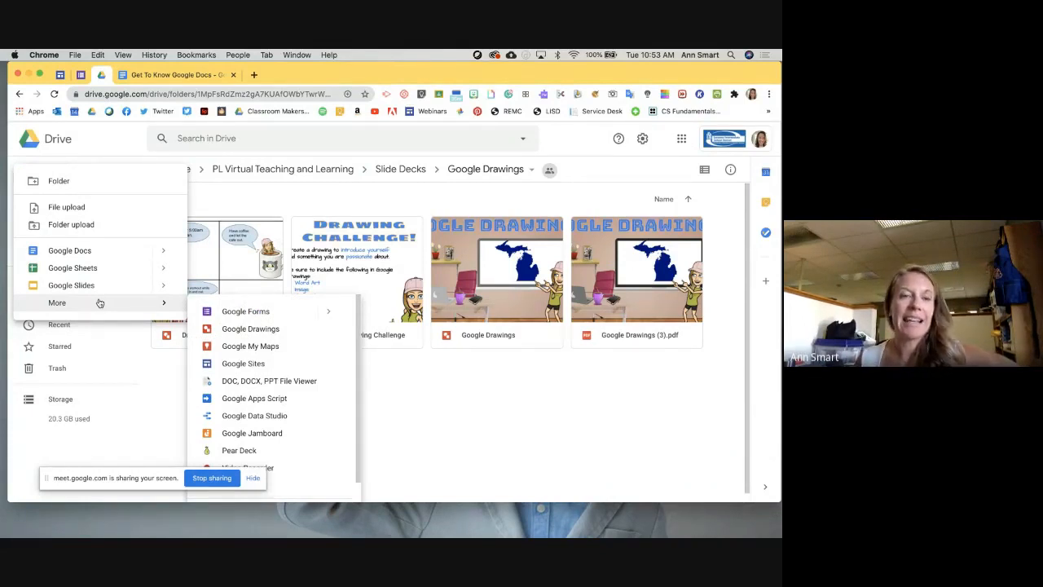
click(439, 419)
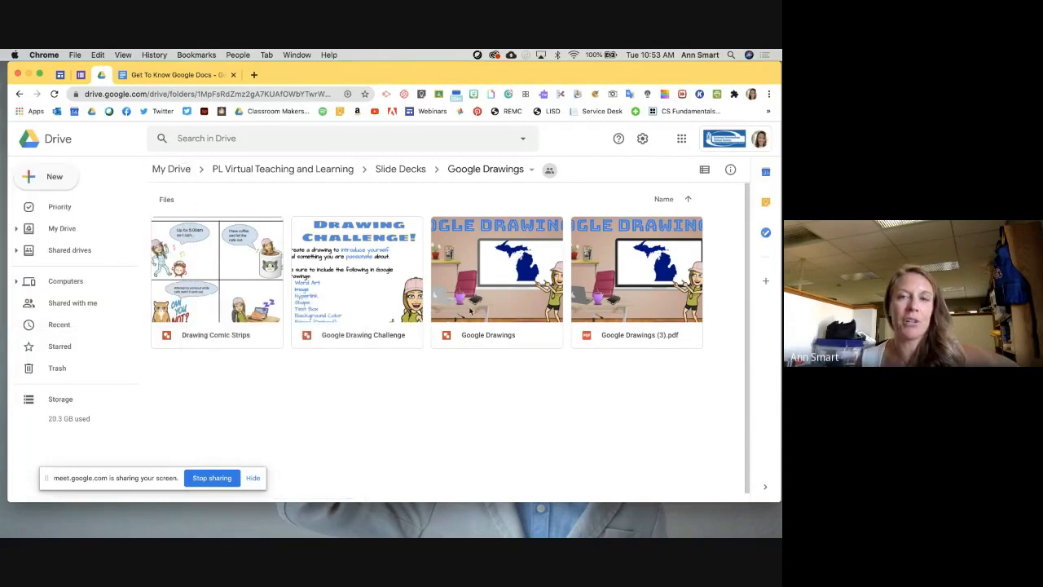
click(27, 181)
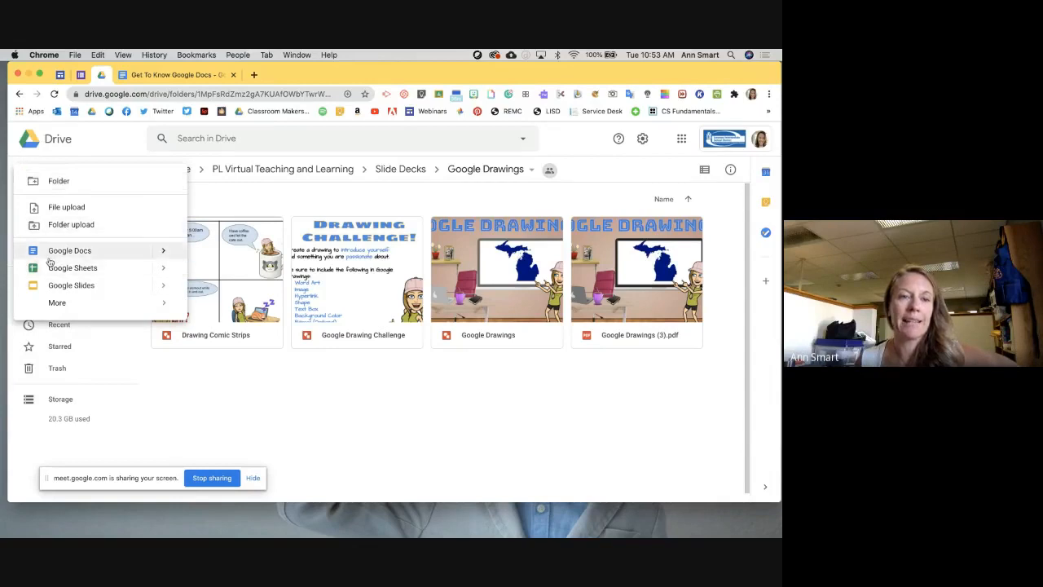
mouse_move(50, 306)
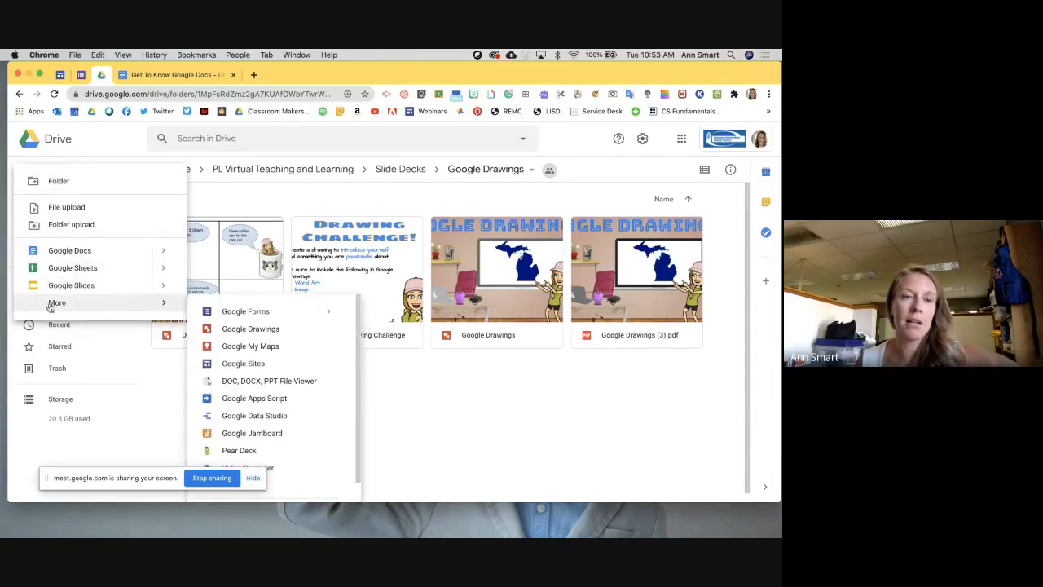
click(273, 329)
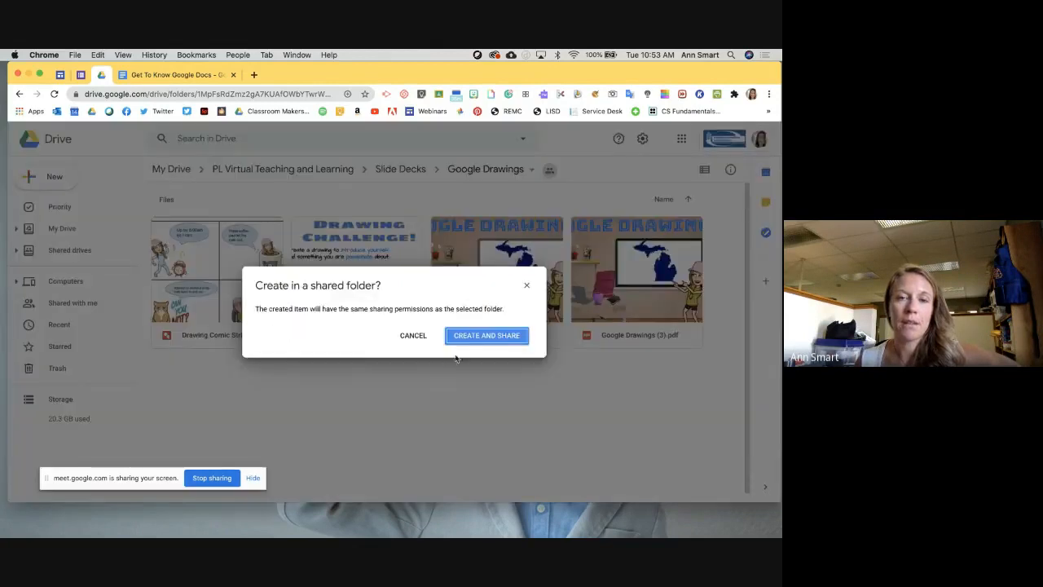
click(466, 339)
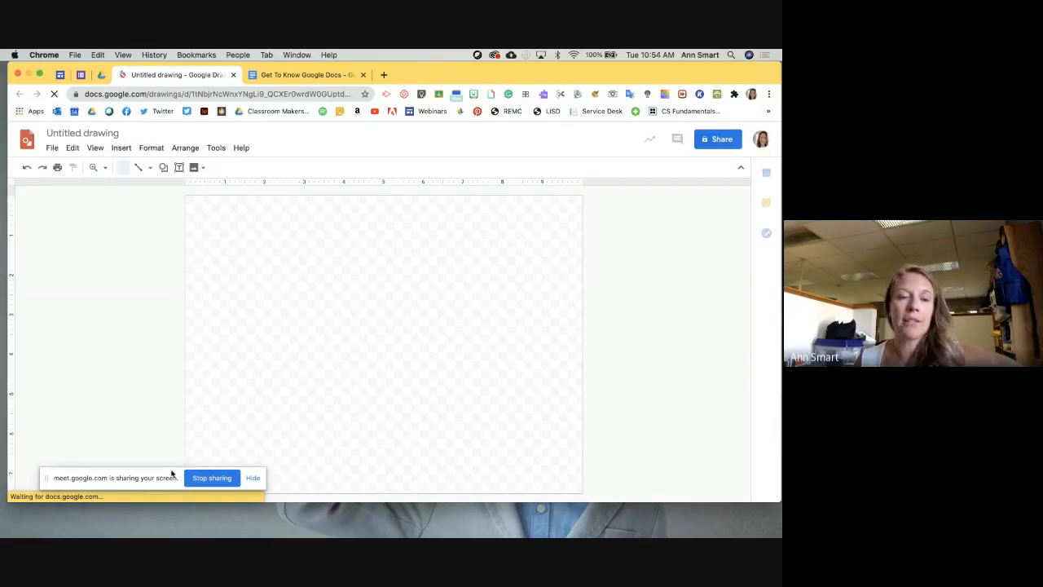
drag(170, 475, 722, 491)
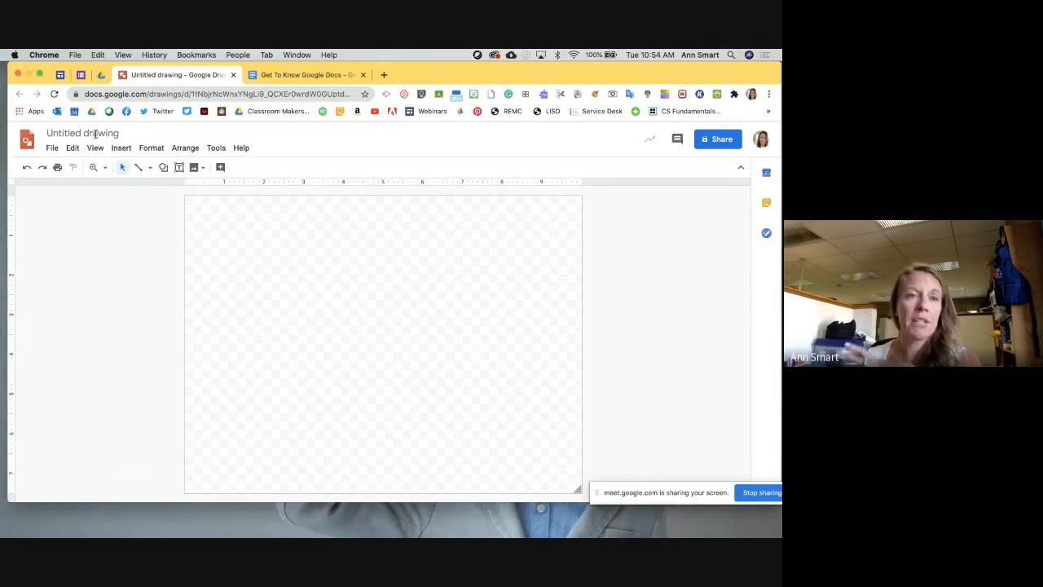
Rename the untitled drawing as July 14.
click(108, 134)
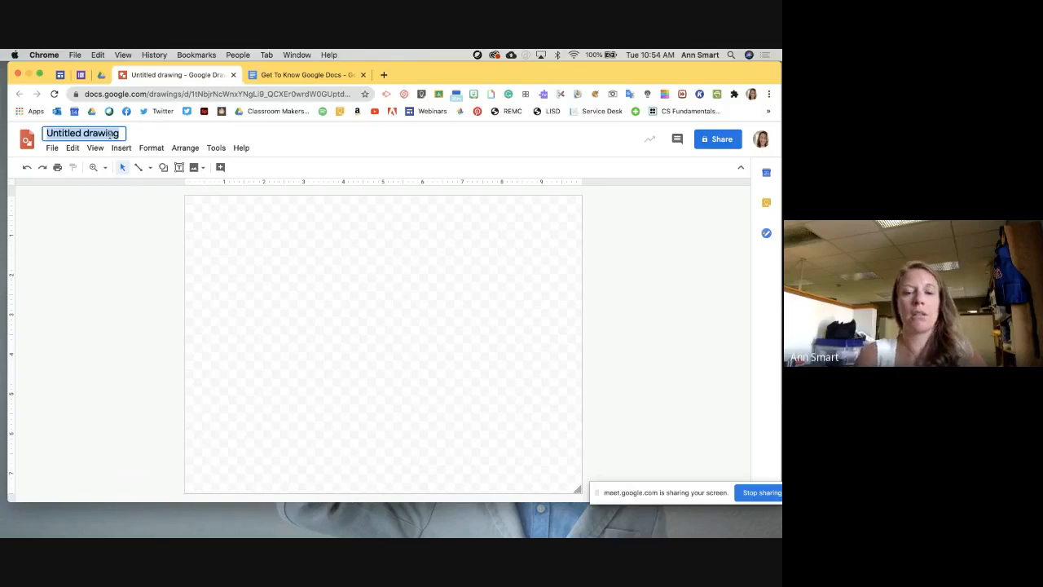
text(July)
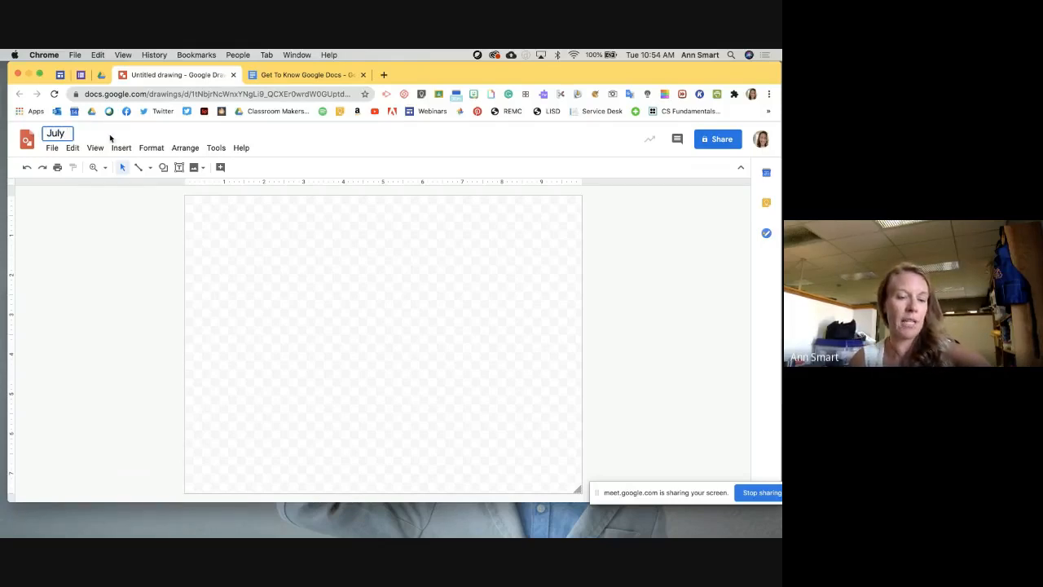
text( 14)
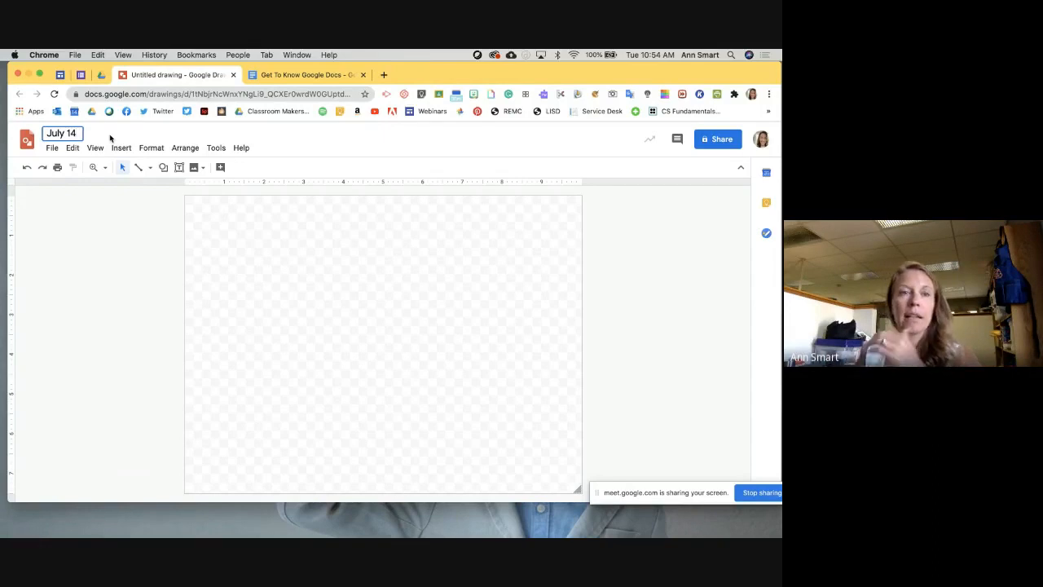
click(116, 233)
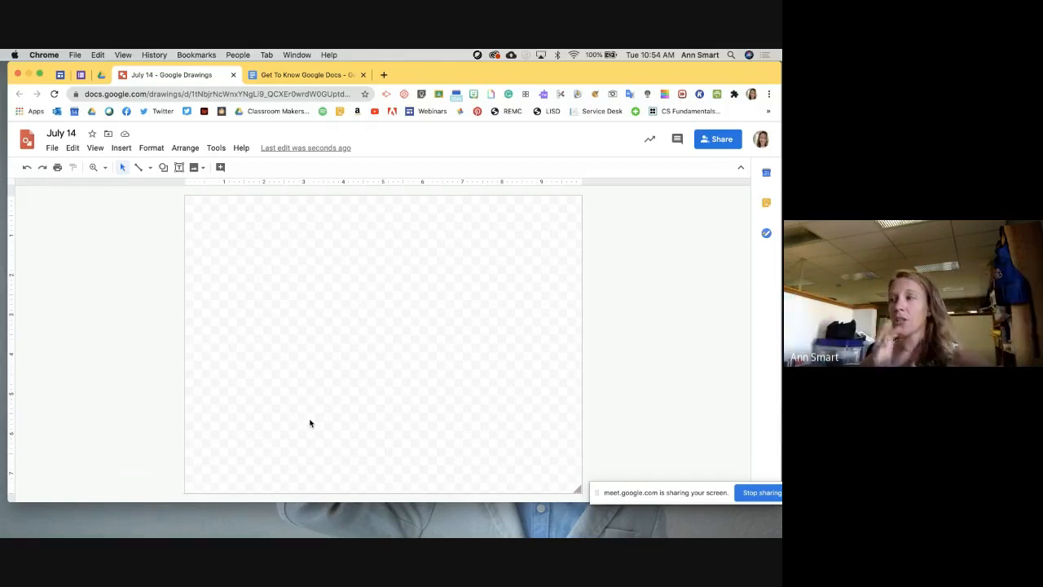
Search the web for dog images to insert into the drawing.
click(127, 151)
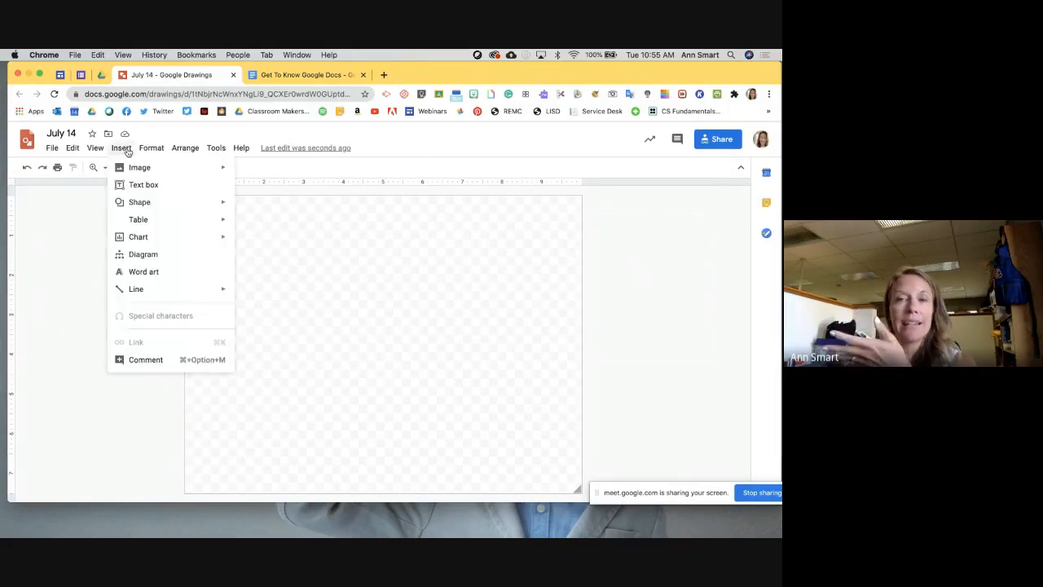
mouse_move(136, 166)
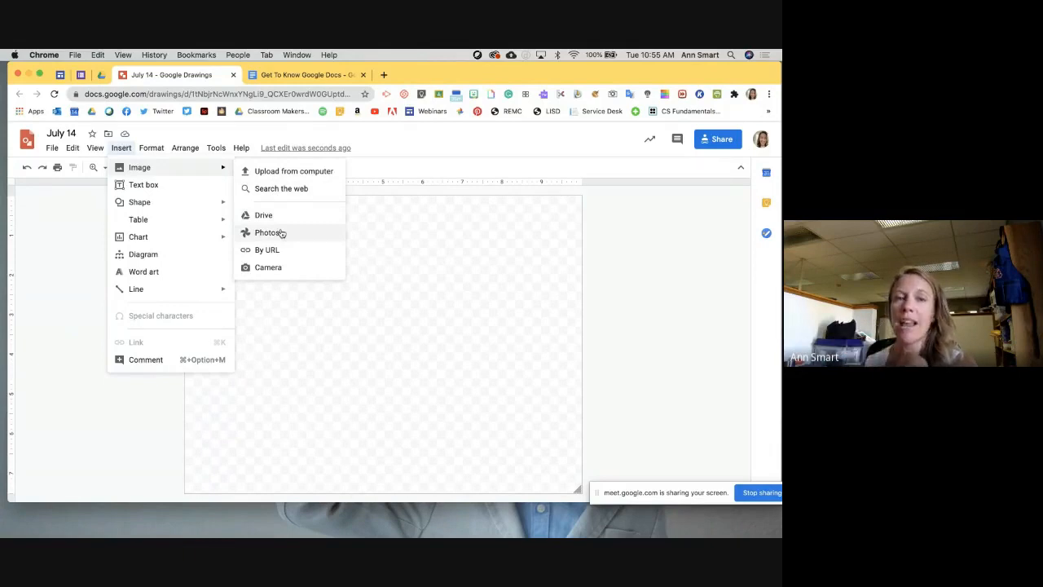
click(282, 190)
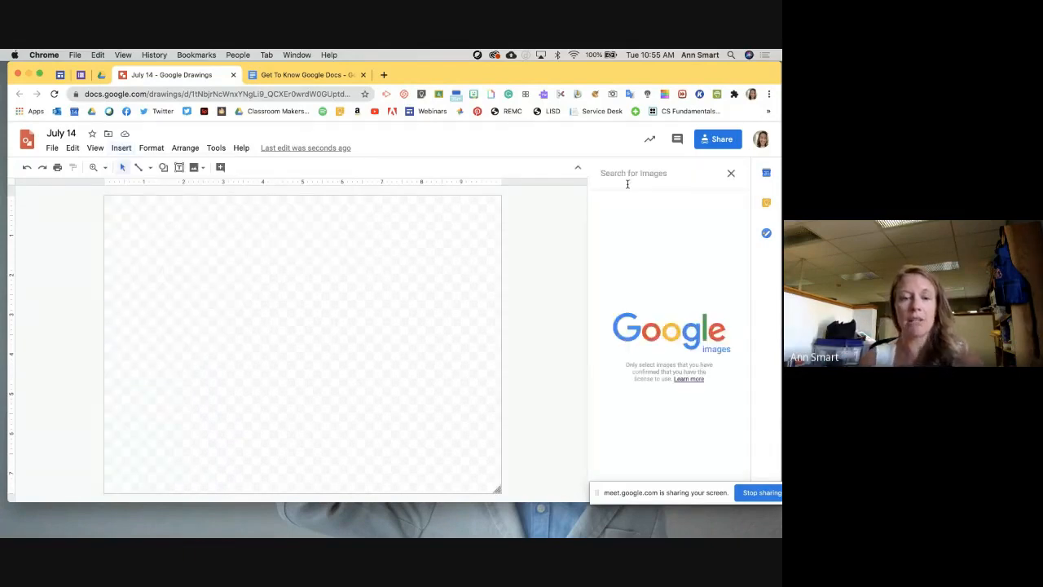
text(dog)
key(Return)
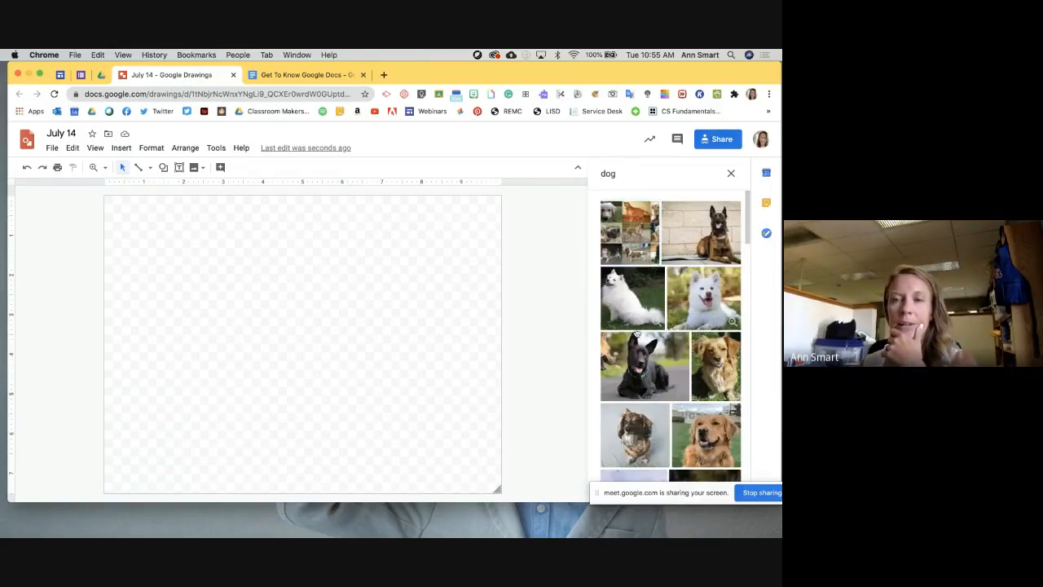
Insert the photo of the white dog lying on grass and shrink it to about 4.8 inches wide in the canvas's upper-left corner.
click(693, 301)
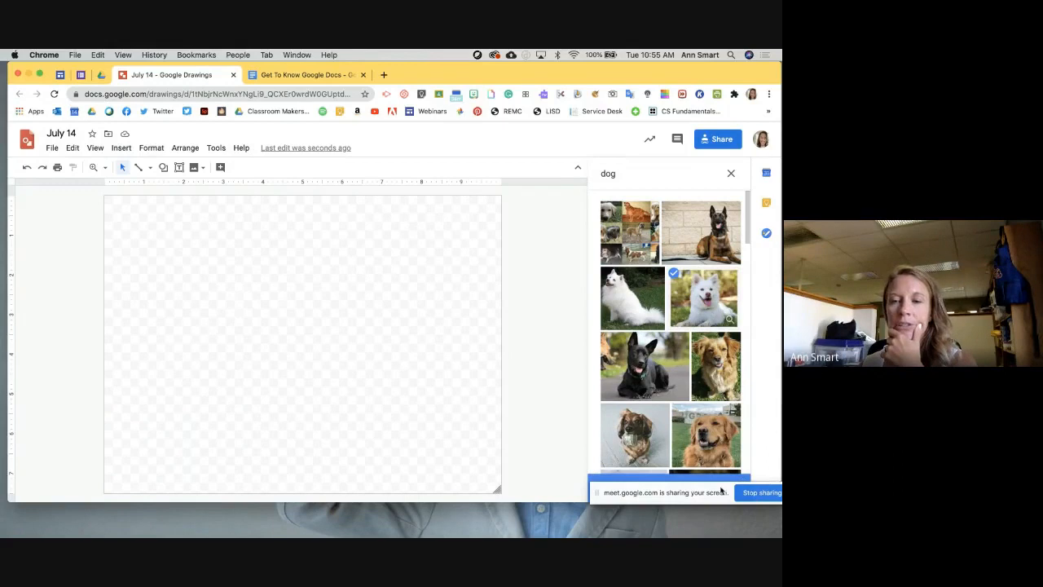
click(720, 491)
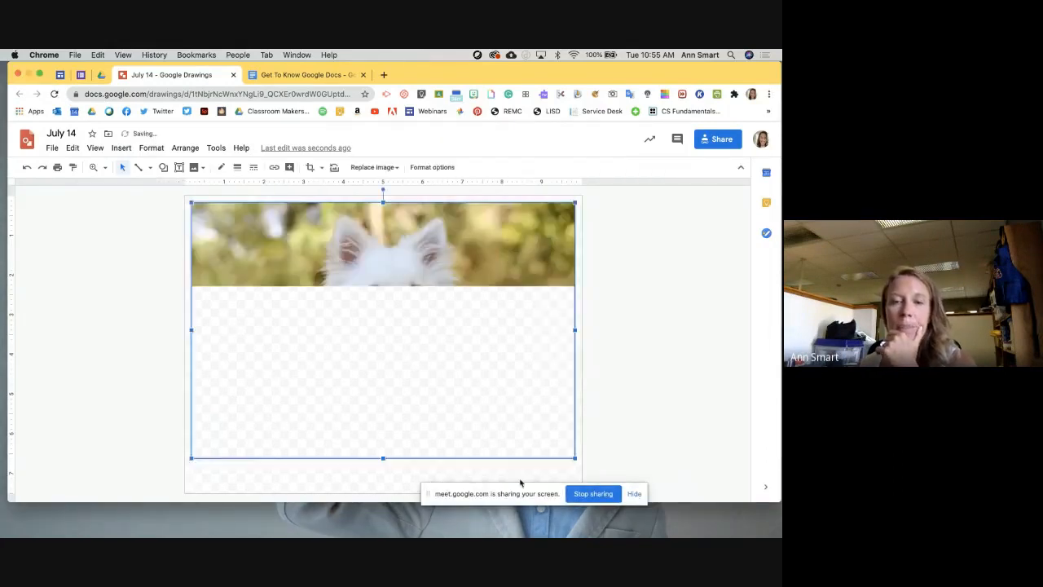
drag(640, 424, 692, 395)
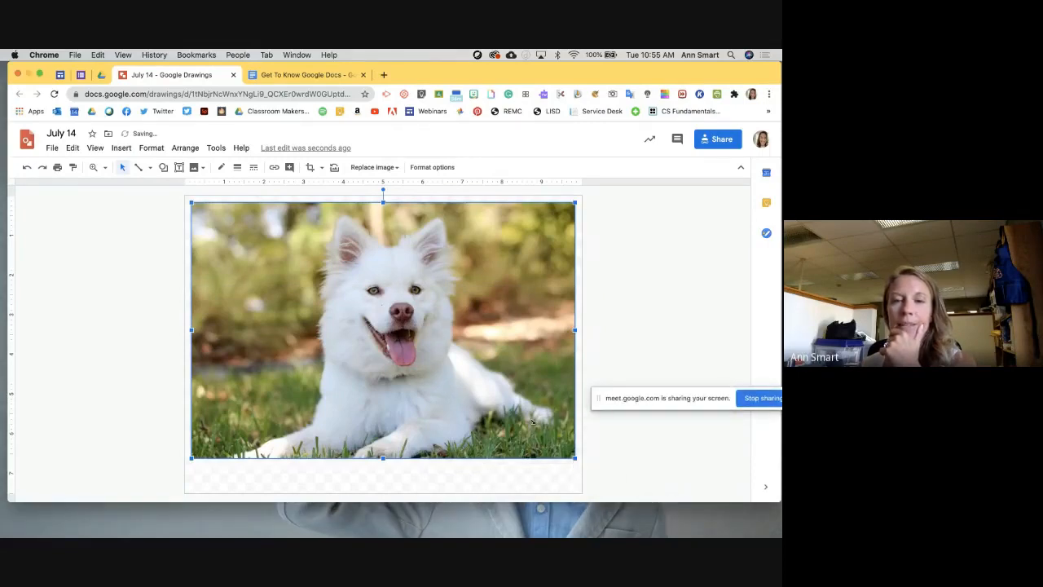
drag(533, 421, 384, 330)
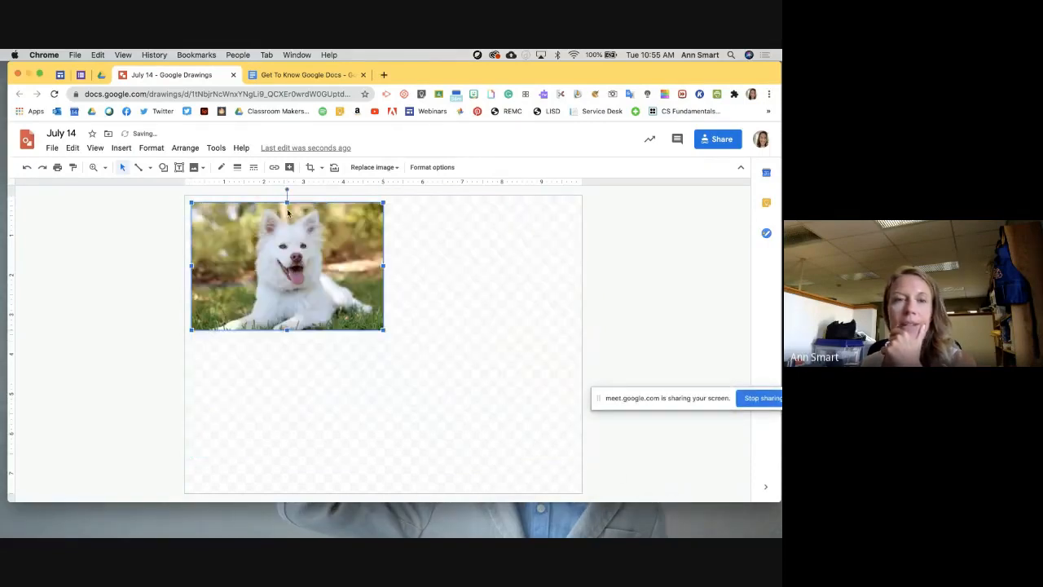
Draw an oval about 3.2 inches wide and 3 inches high beside the dog photo, on the canvas's right side.
click(164, 167)
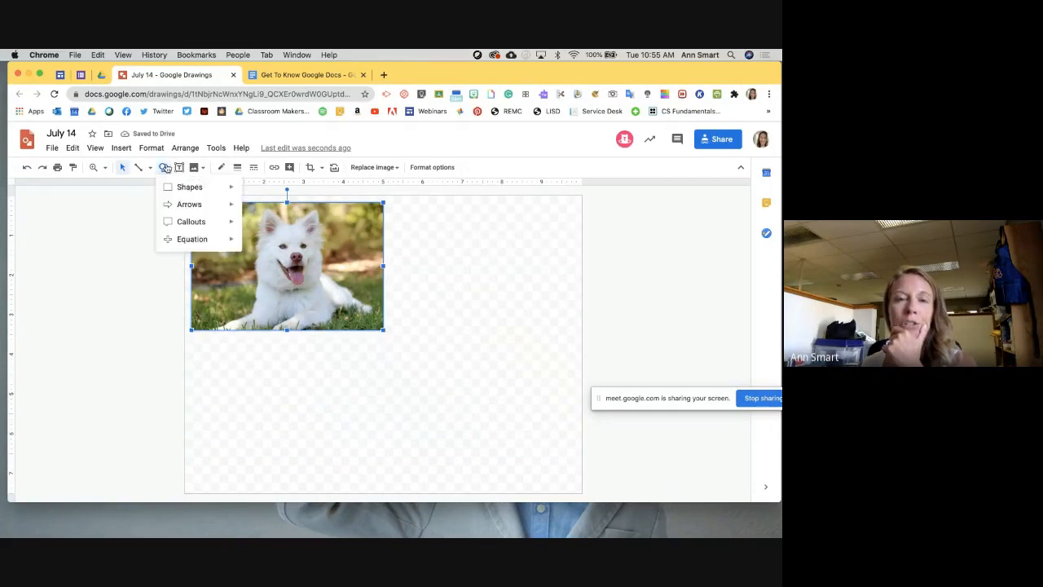
mouse_move(187, 192)
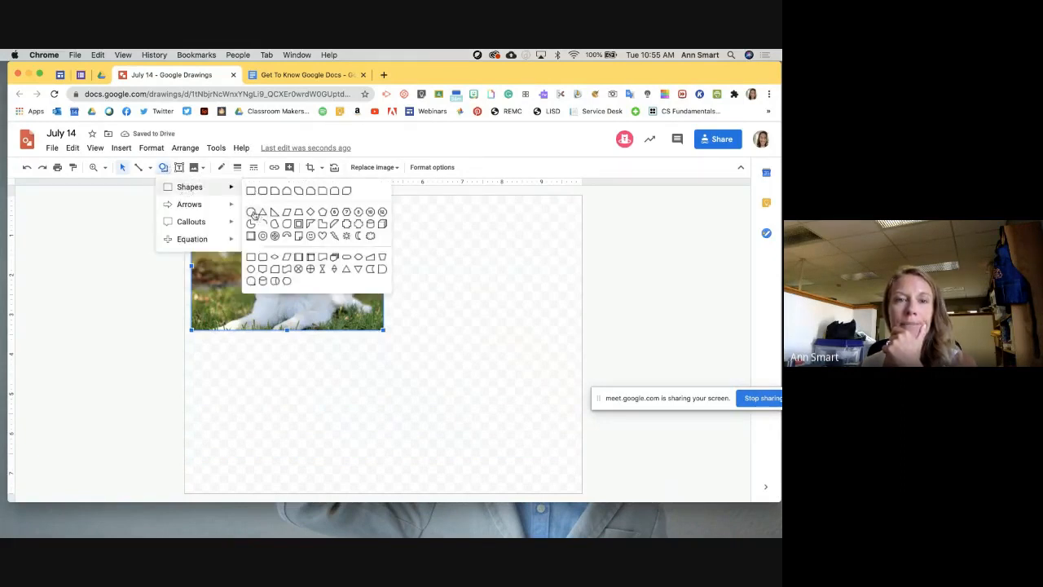
click(253, 212)
drag(409, 218, 536, 337)
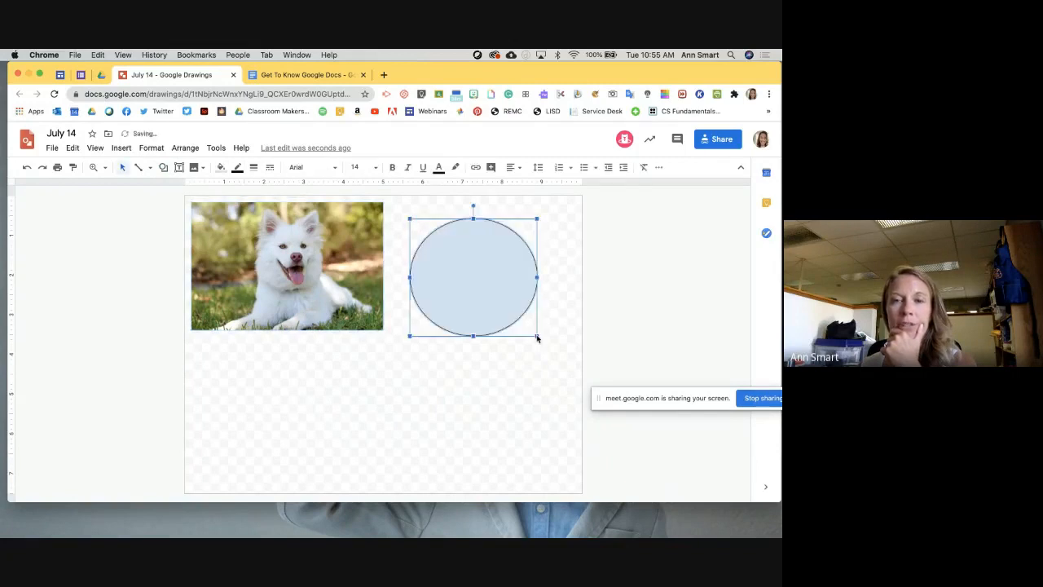
Fill the oval with red and give it a thicker dark gray outline.
click(220, 167)
click(238, 238)
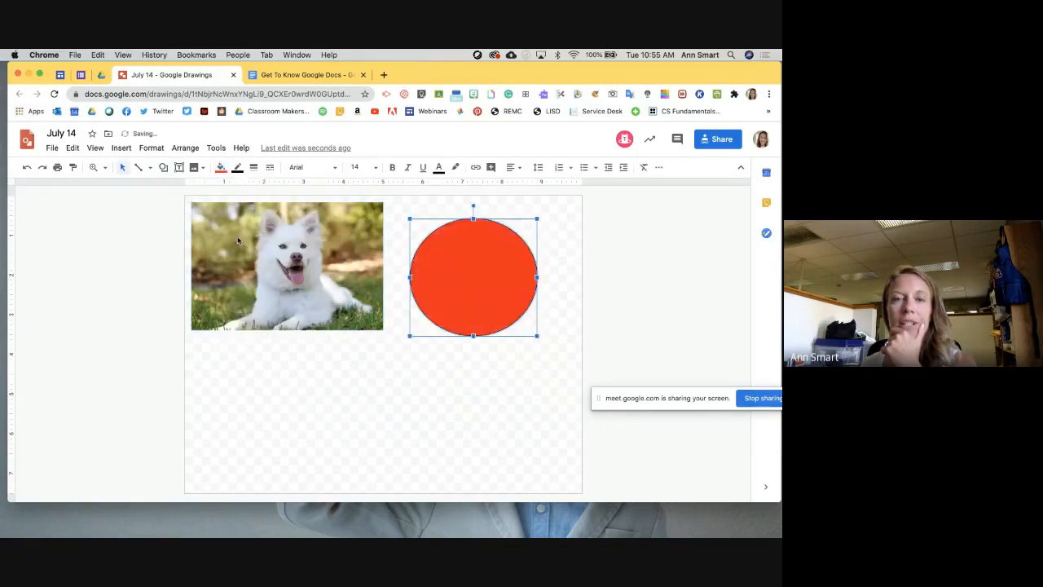
click(237, 167)
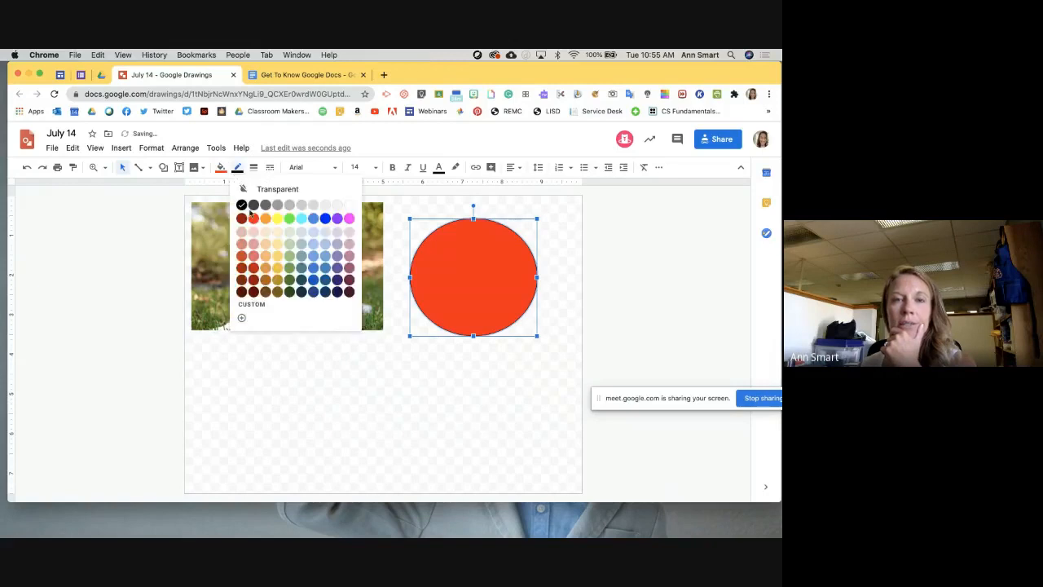
click(254, 209)
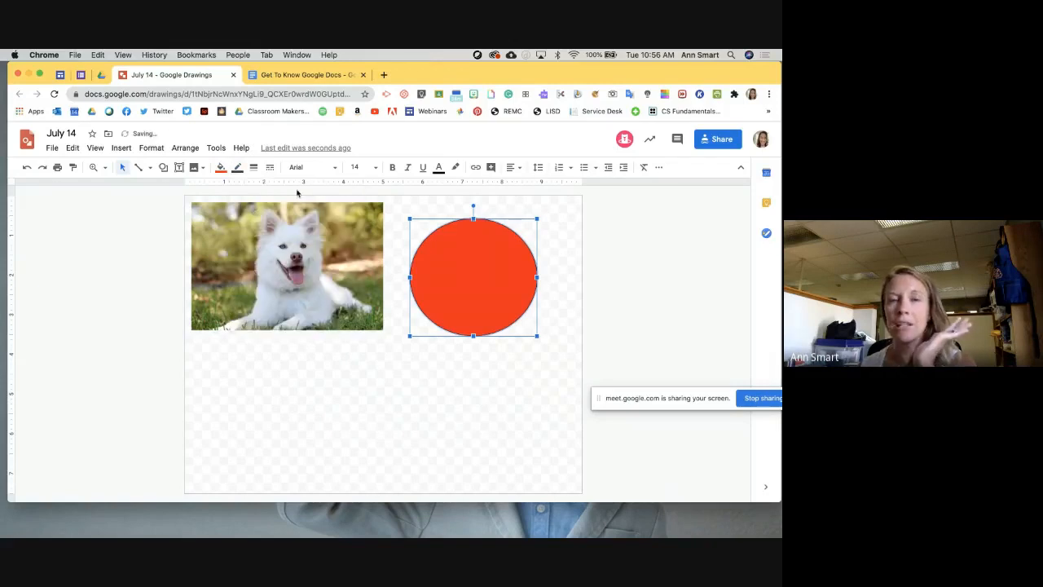
click(254, 167)
click(270, 221)
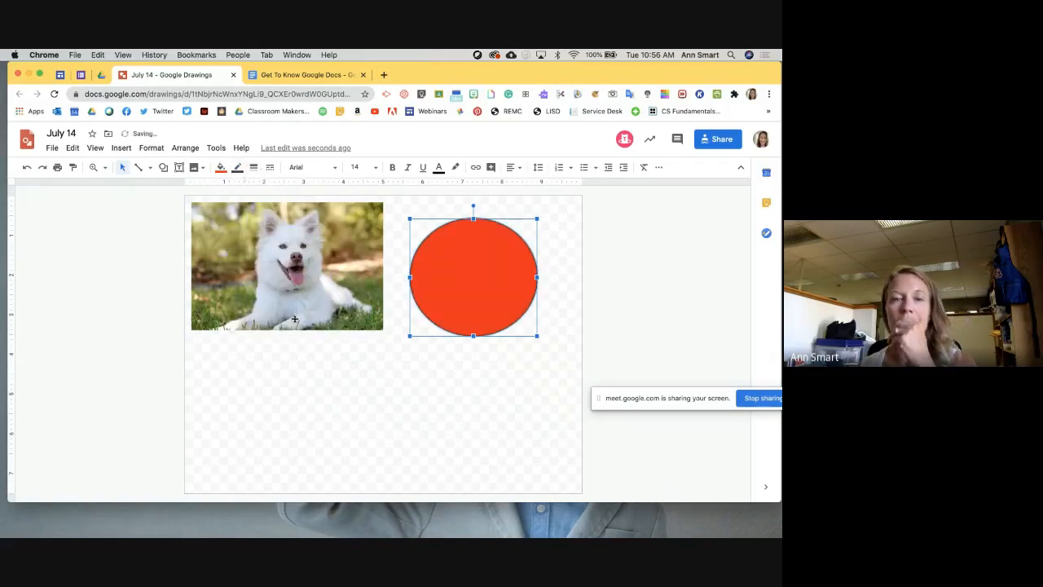
click(312, 369)
Insert a text box about 8.4 by 2.5 inches below the photo and oval, containing the words "Text Box".
click(130, 152)
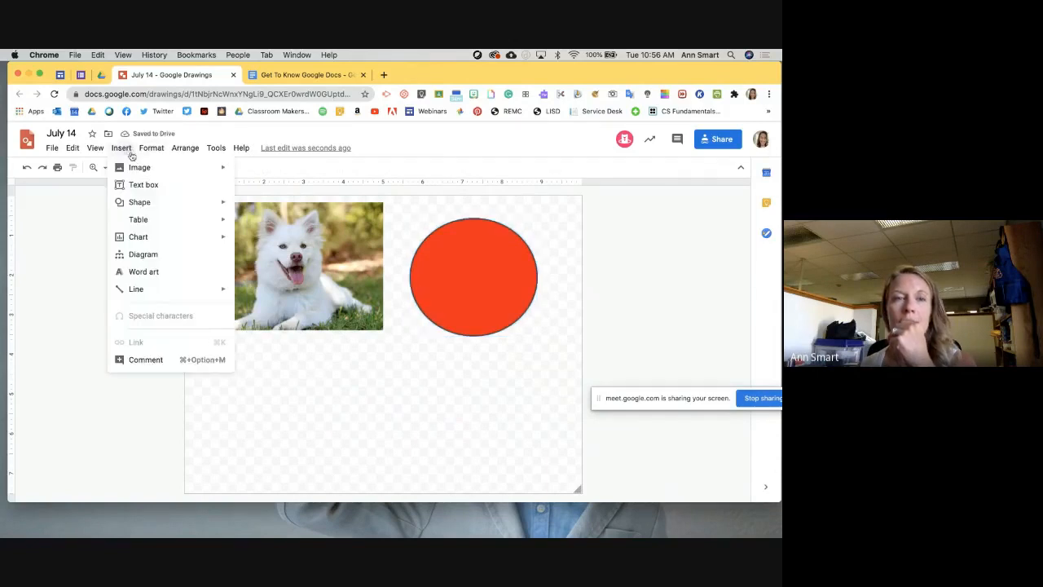
mouse_move(141, 222)
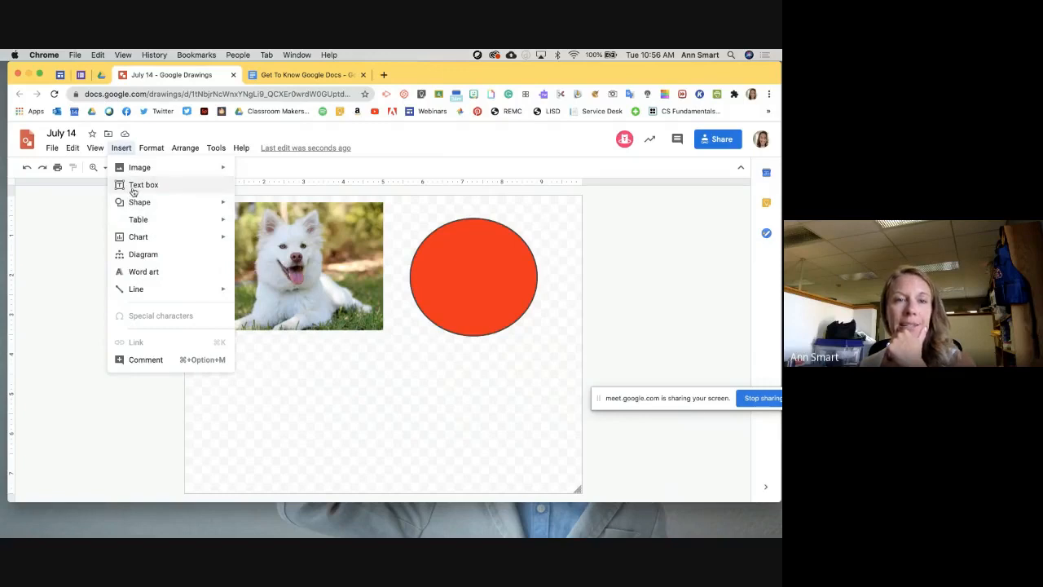
click(139, 185)
drag(204, 362, 540, 462)
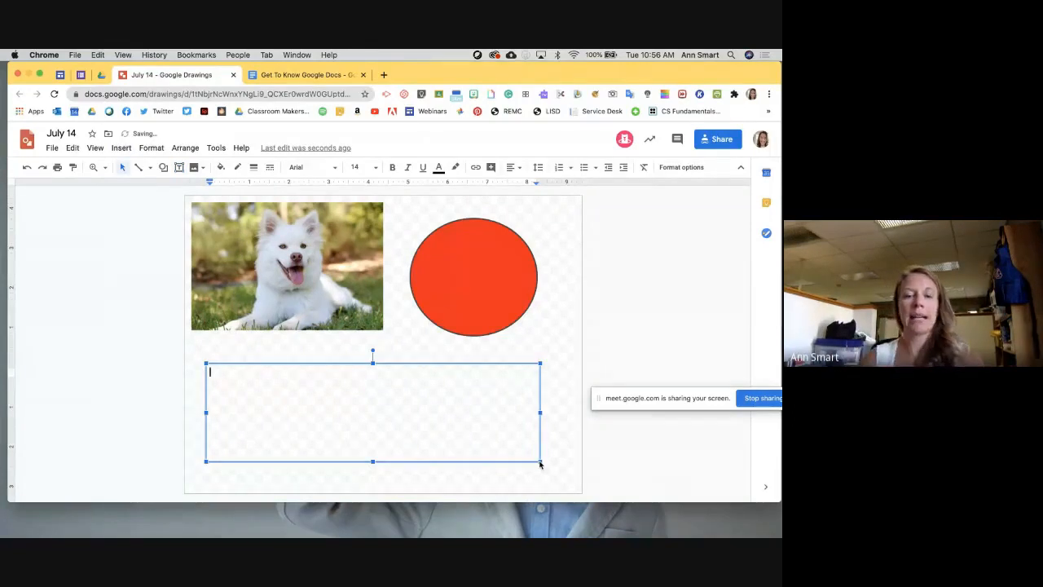
text(Text Box)
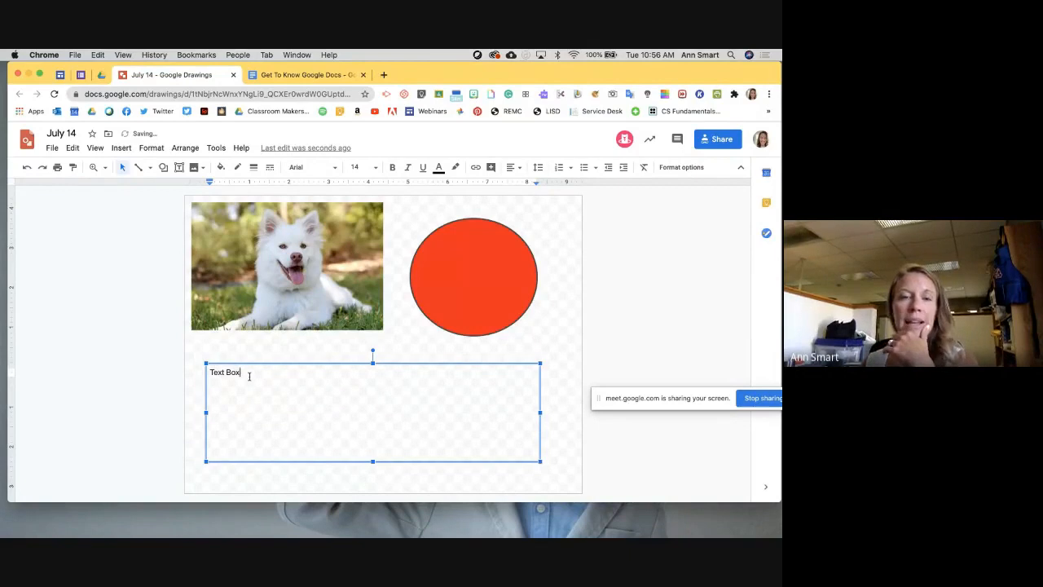
Format the words in the text box with the Bungee Inline font at size 48.
drag(249, 374, 210, 373)
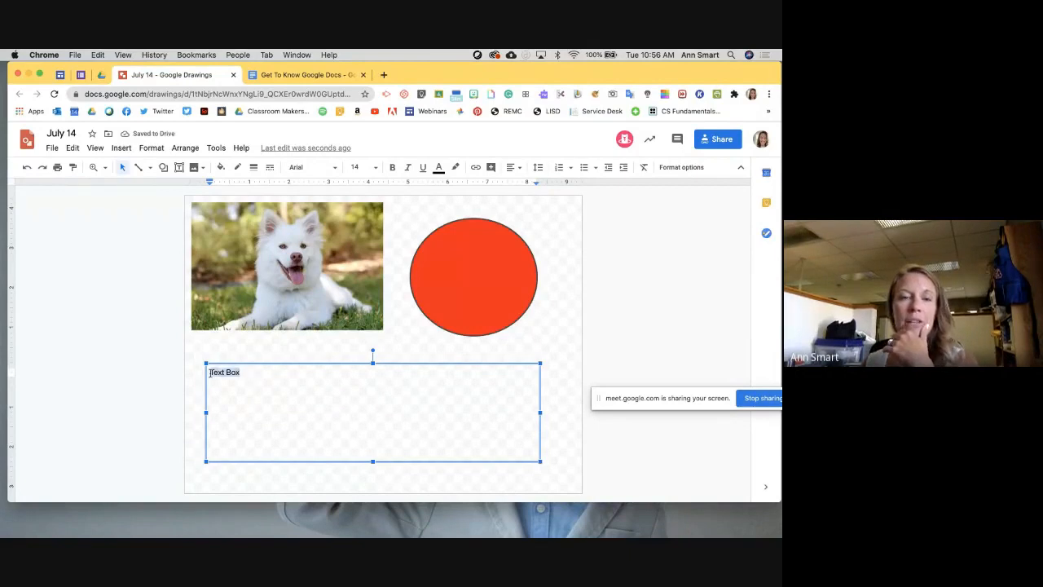
click(333, 169)
click(334, 281)
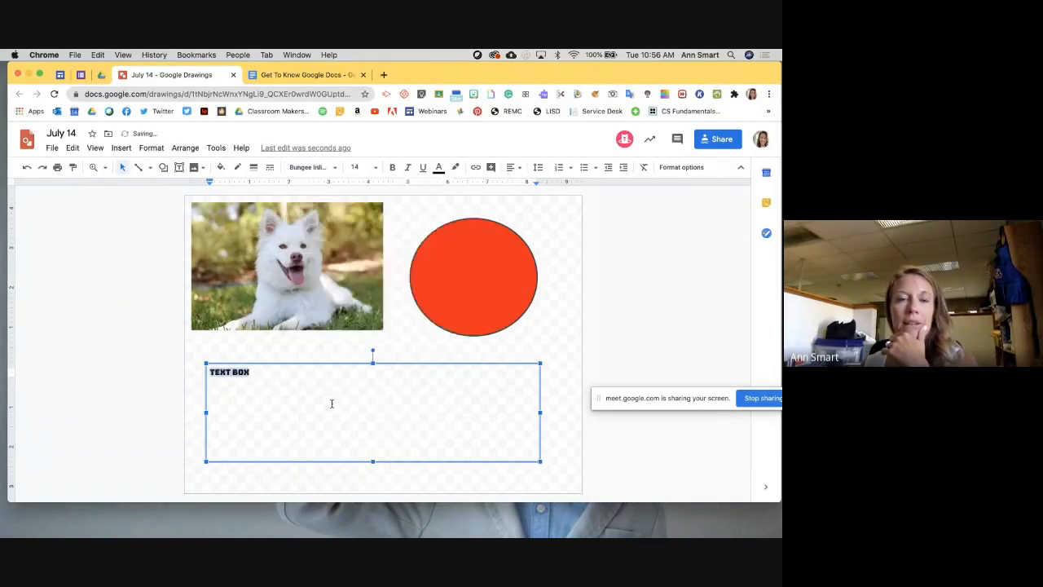
click(375, 167)
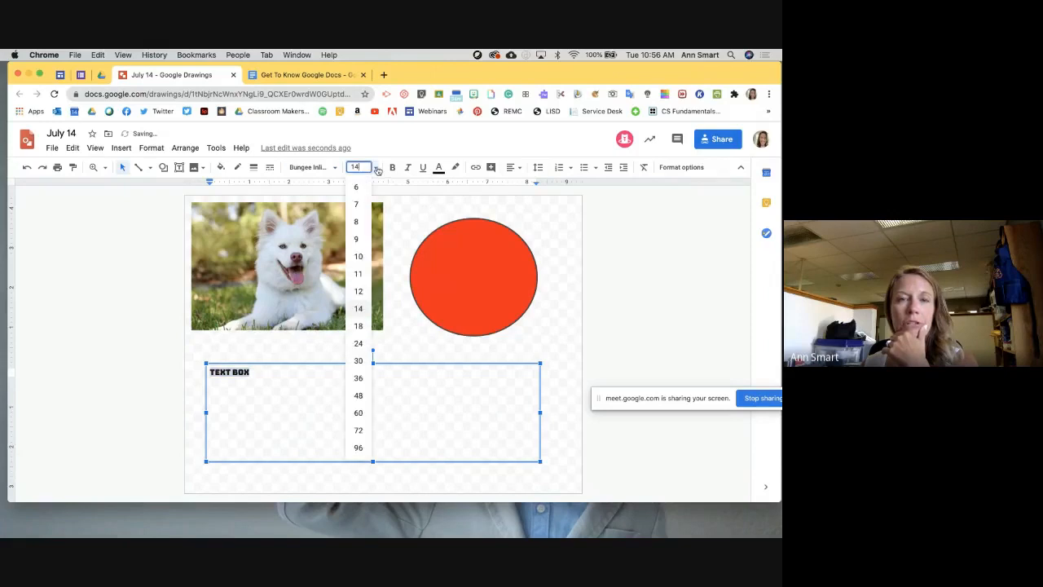
click(358, 394)
click(562, 357)
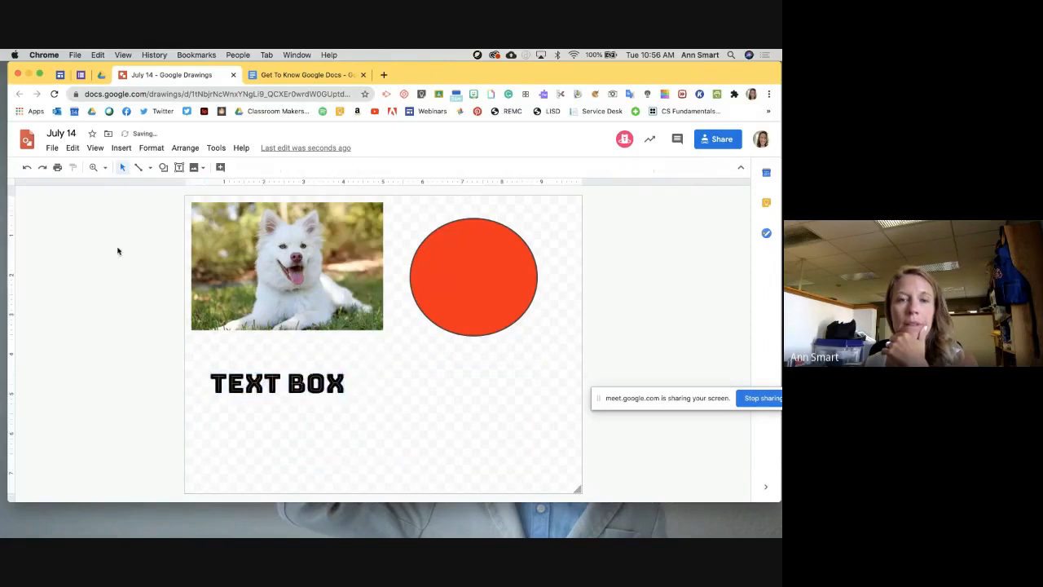
Insert word art reading "Welcome" into the drawing.
click(120, 148)
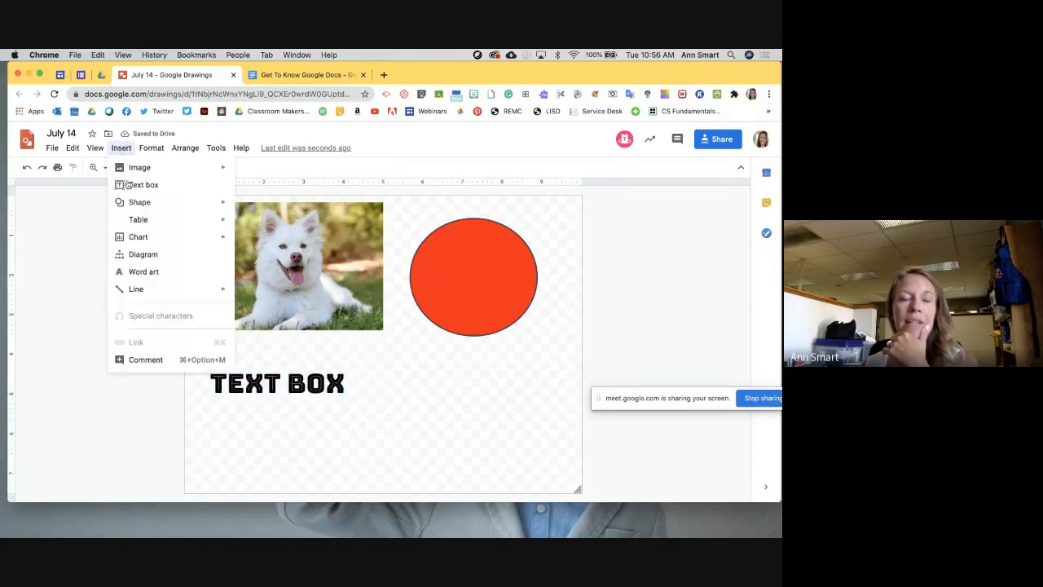
click(158, 274)
text(We)
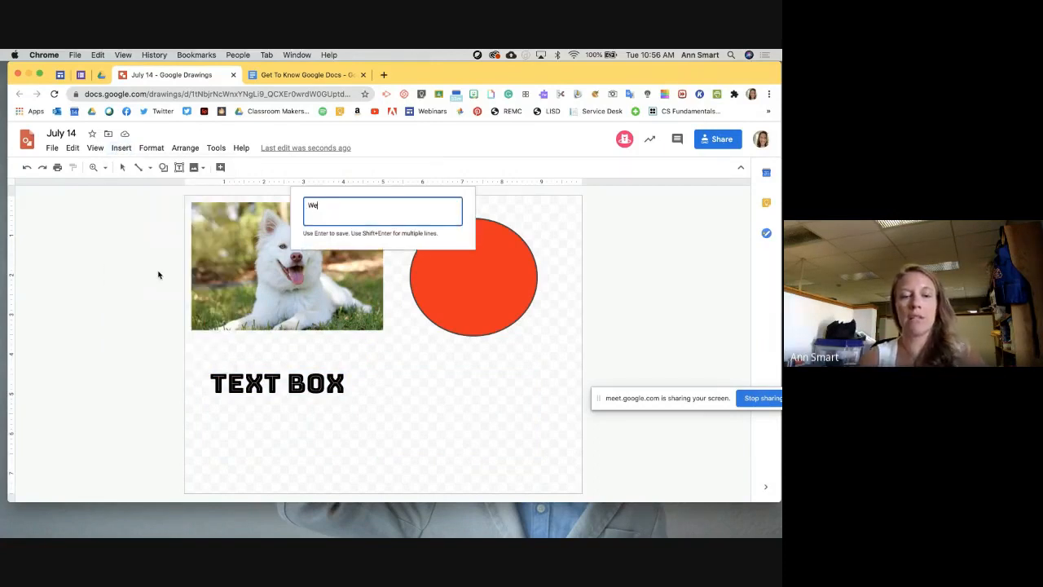
text(lcome)
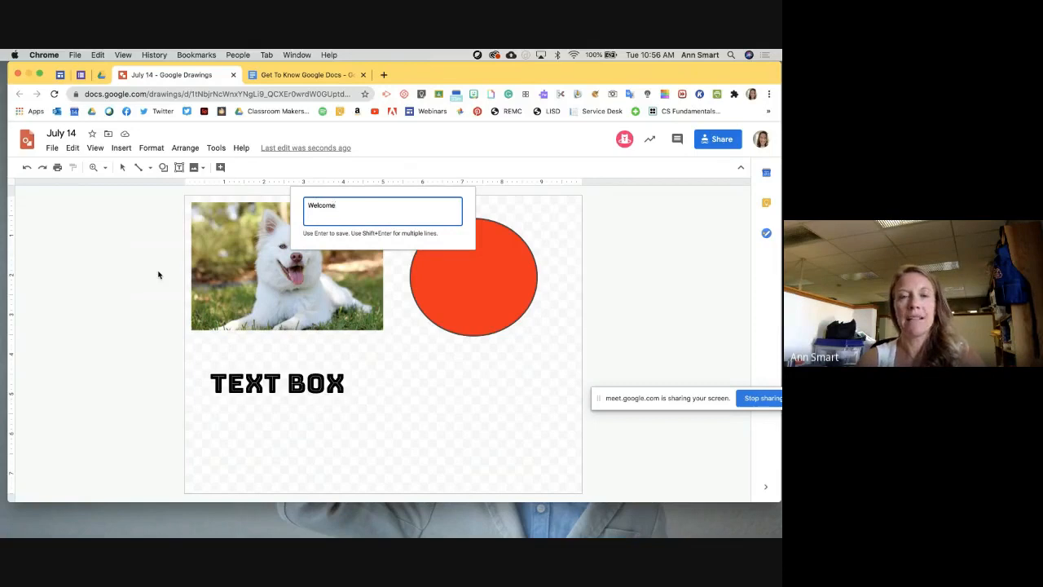
key(Return)
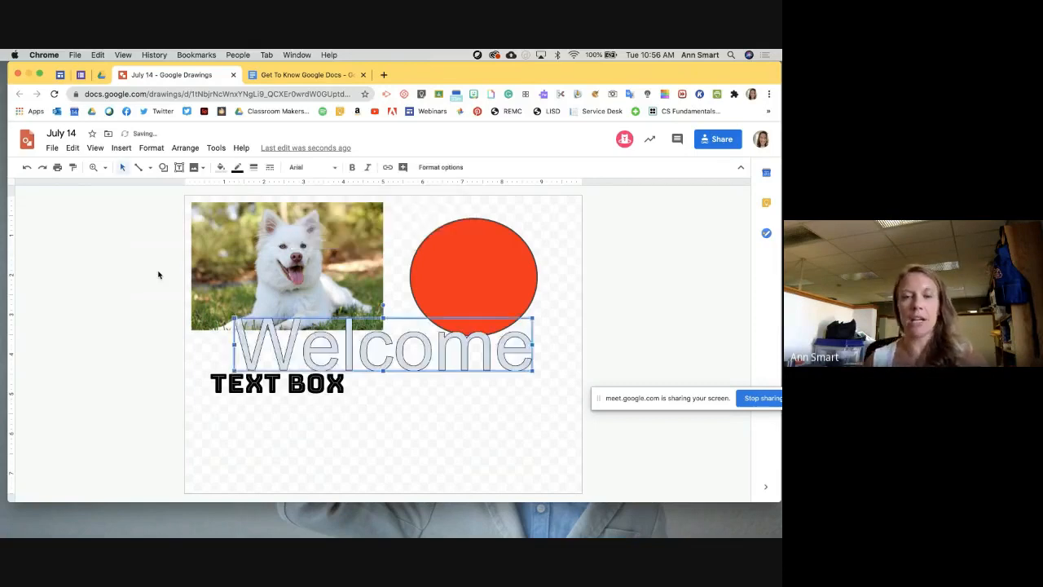
Fill the Welcome word art with dark red and give it a bright green outline.
click(219, 167)
click(237, 286)
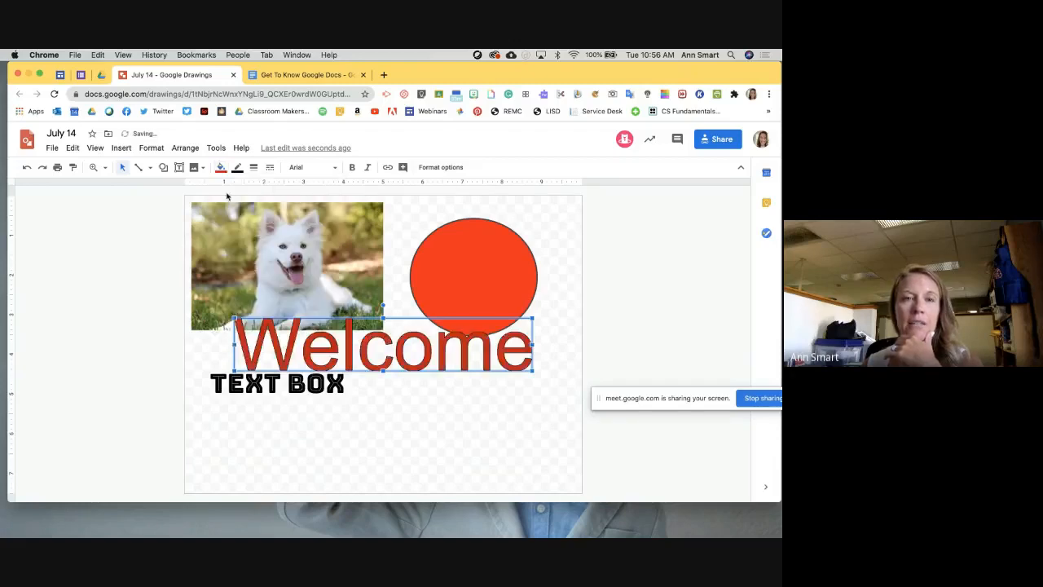
click(237, 167)
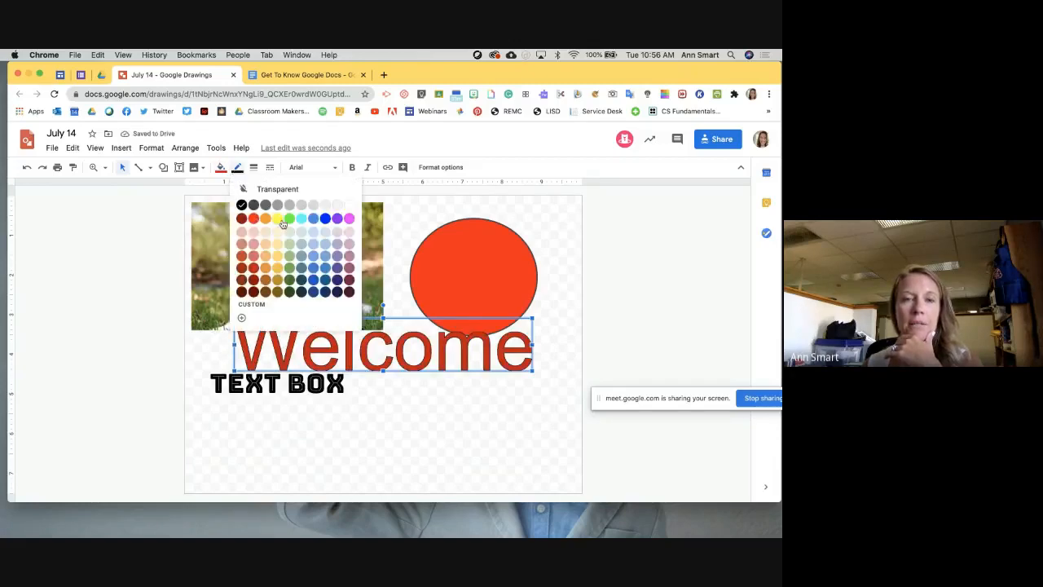
click(289, 219)
Set the word art in Bungee Inline and fit it beneath the words Text Box at about 9.6 by 1.8 inches.
drag(422, 316, 419, 419)
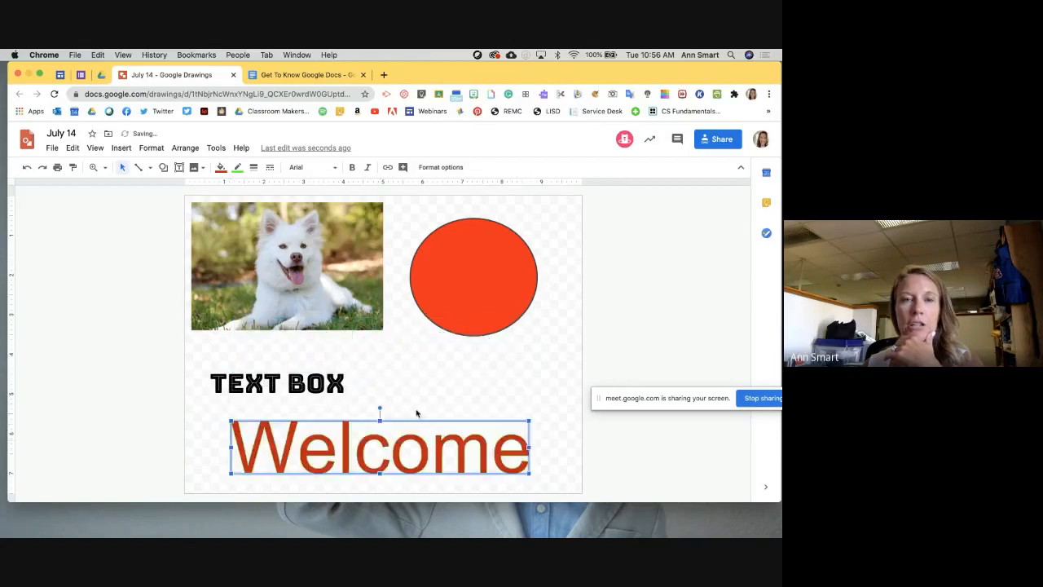
click(328, 167)
click(338, 233)
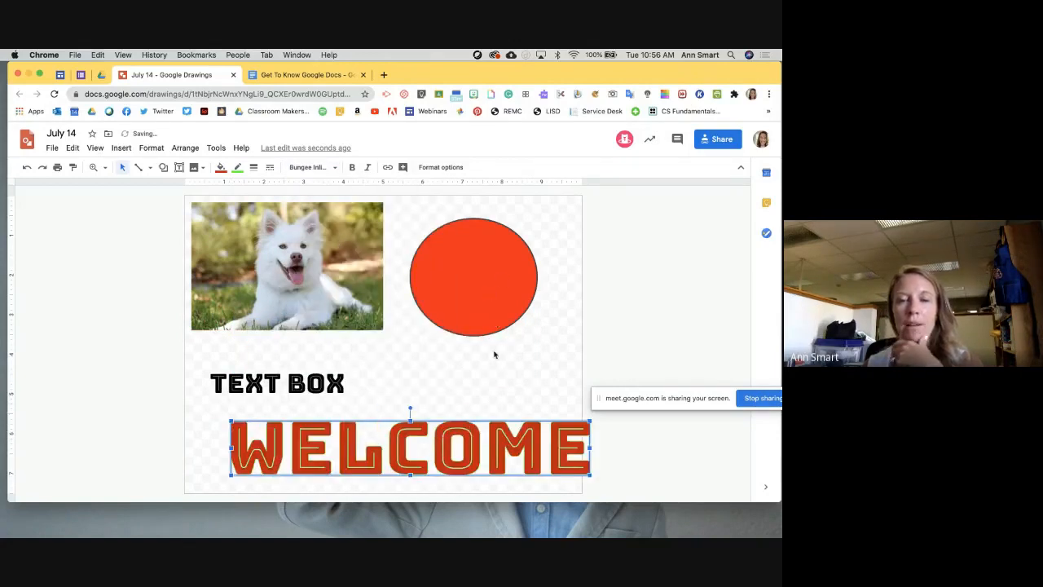
drag(425, 430, 410, 412)
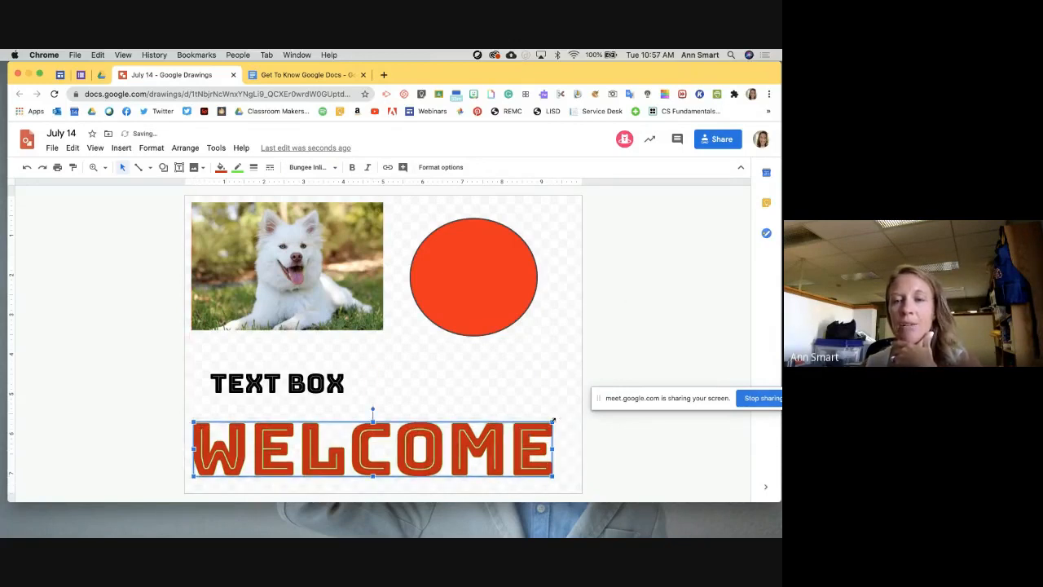
drag(553, 421, 574, 403)
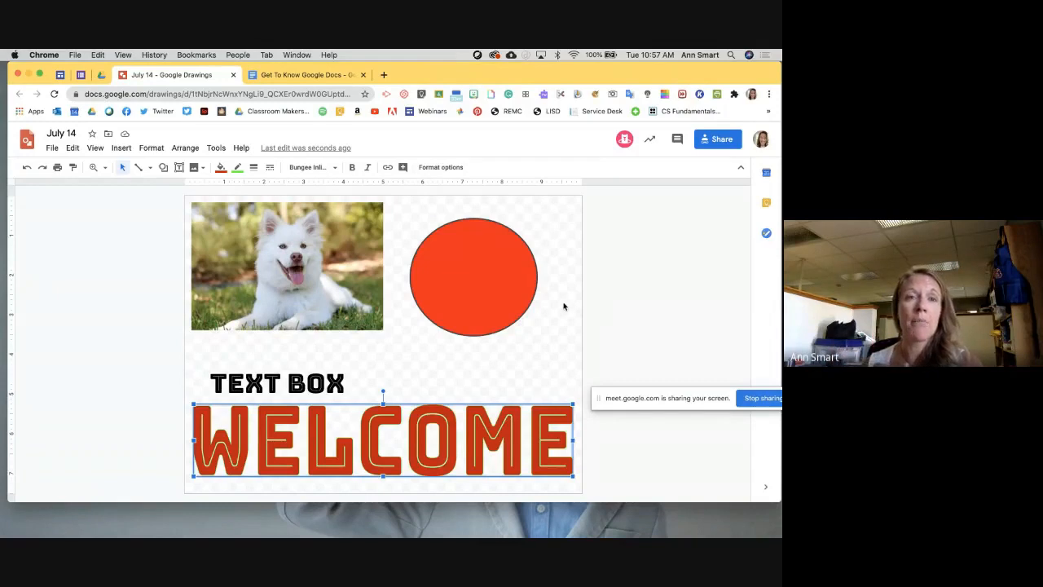
Switch to the Google Drawings folder in Drive and open the drawing named Google Drawings.
click(102, 75)
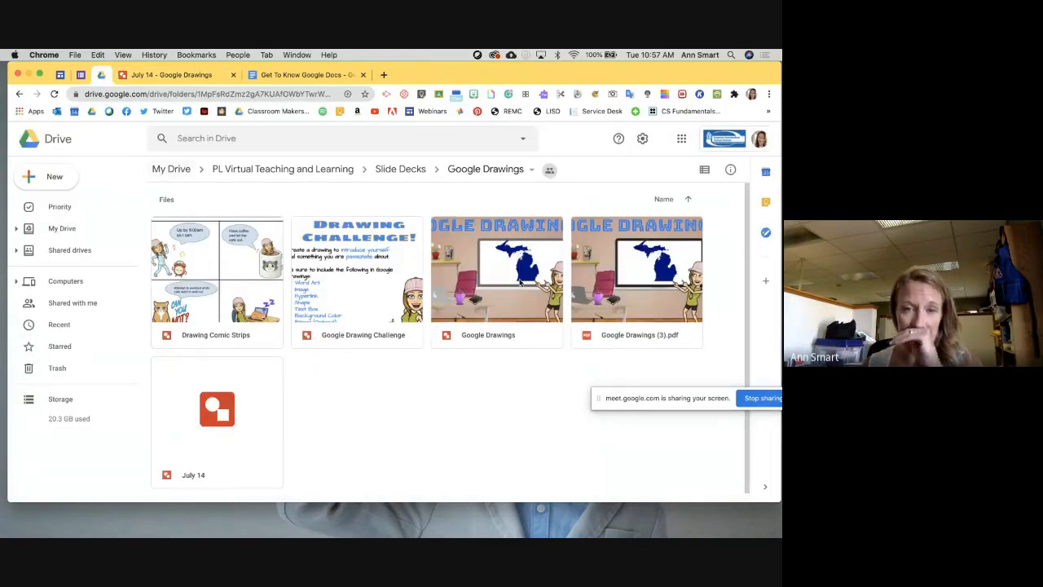
click(468, 242)
double_click(468, 242)
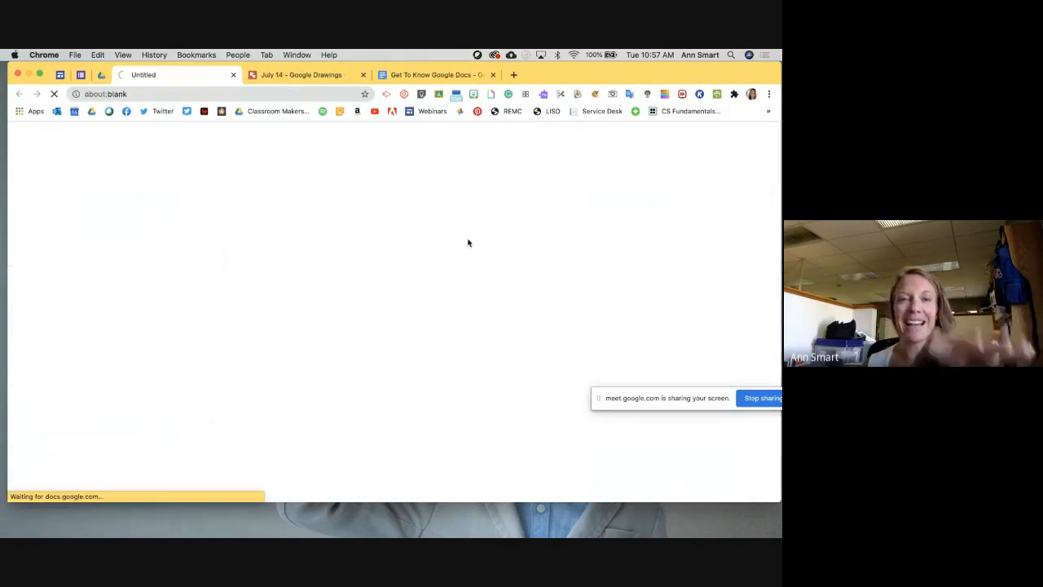
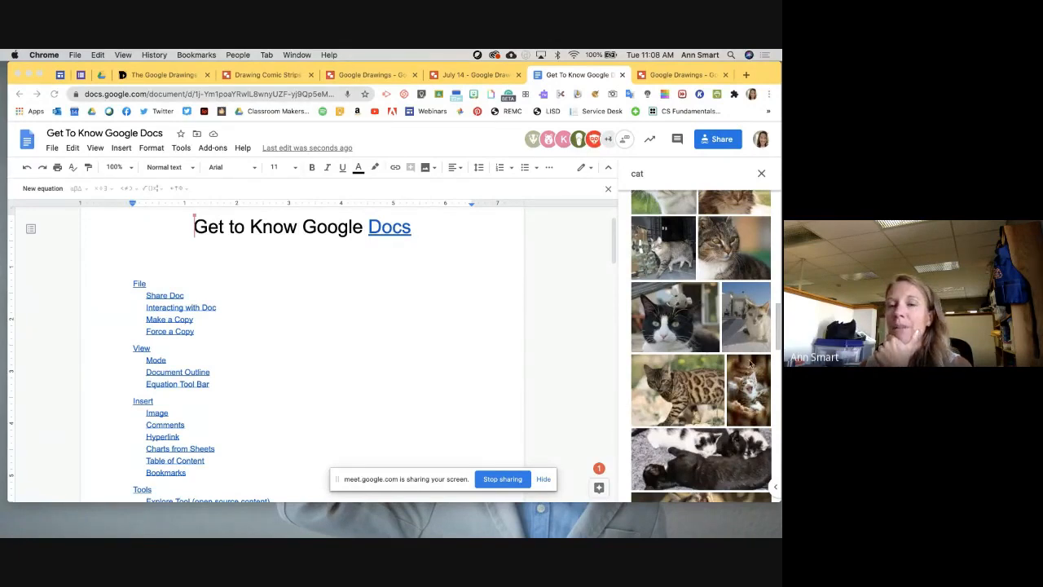
scroll(673, 395, down, 2)
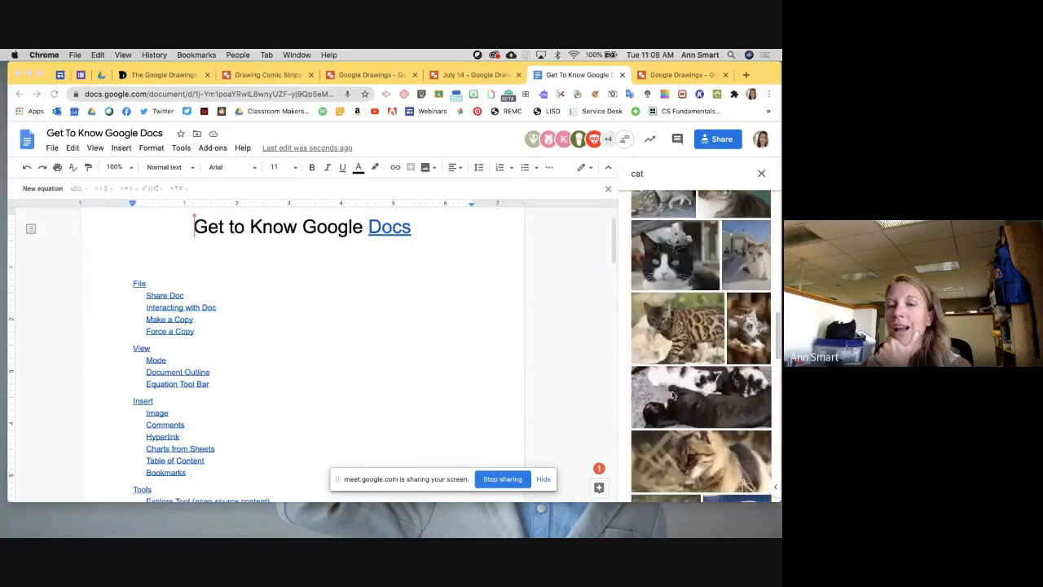
scroll(672, 396, up, 10)
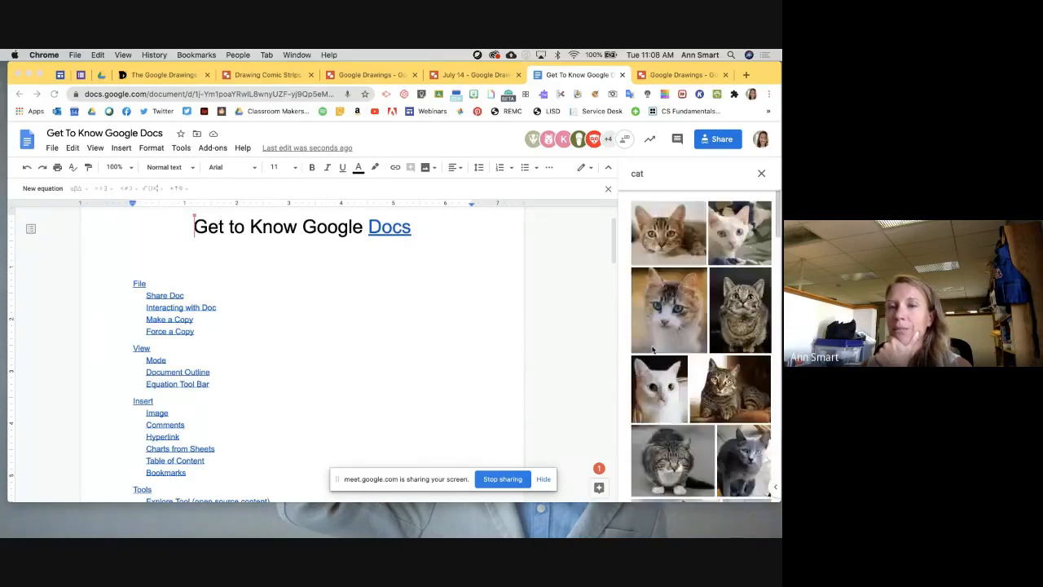
Find the Photos For Class website with a web search in a new tab, open it and copy its address.
click(745, 75)
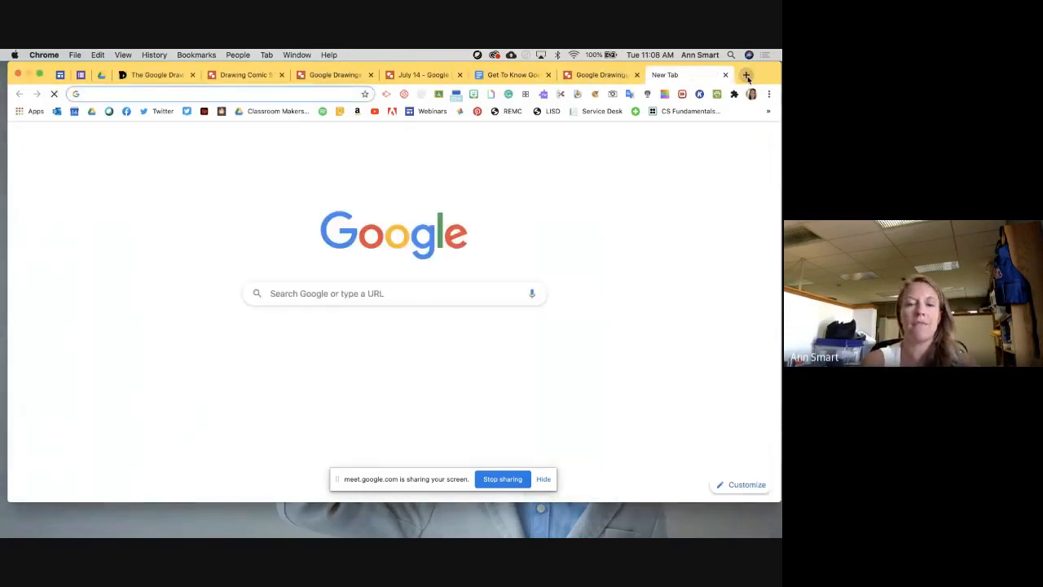
text(photo)
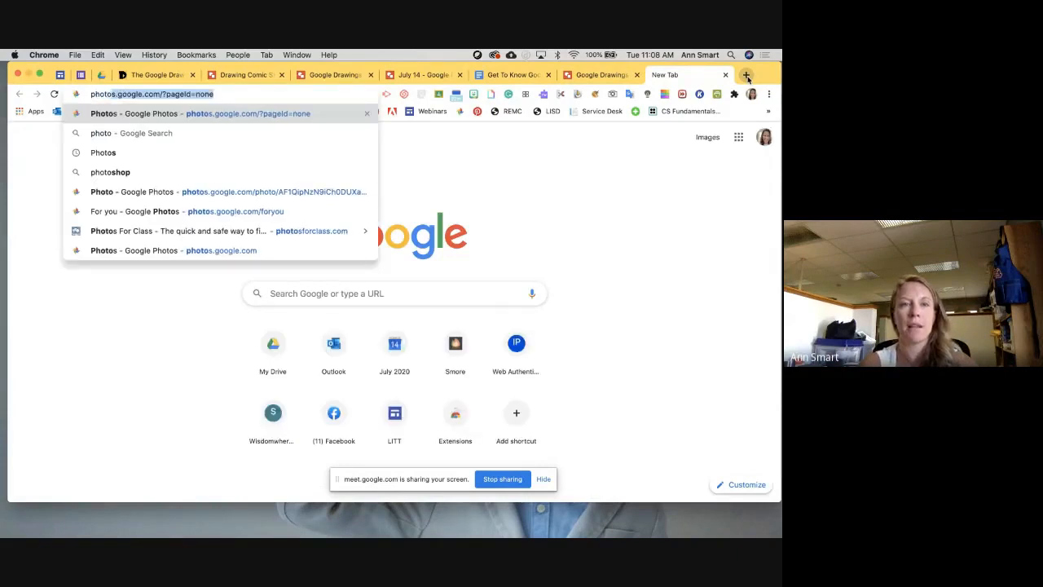
text(s for cla)
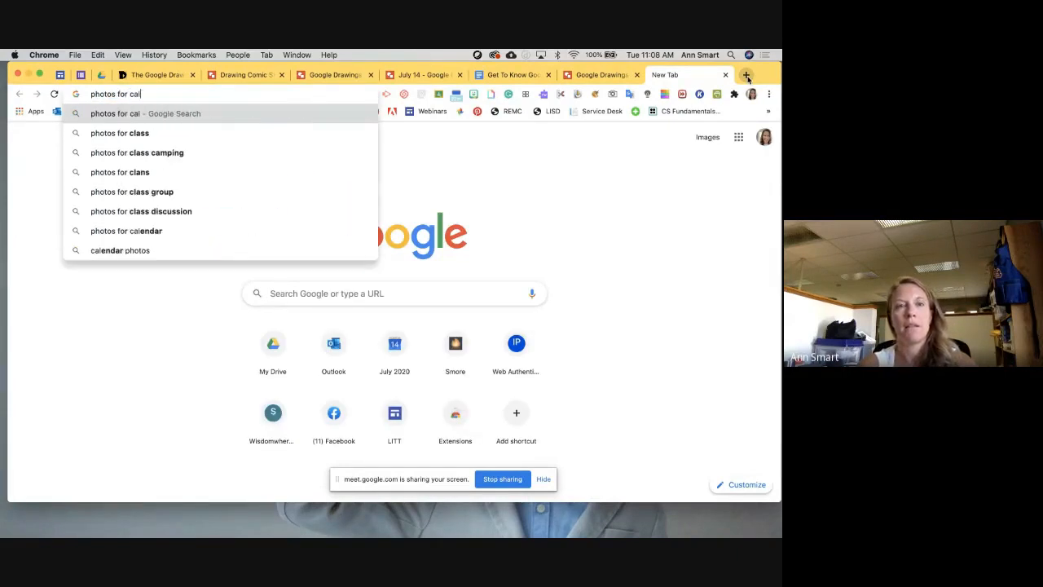
text(ss)
key(Return)
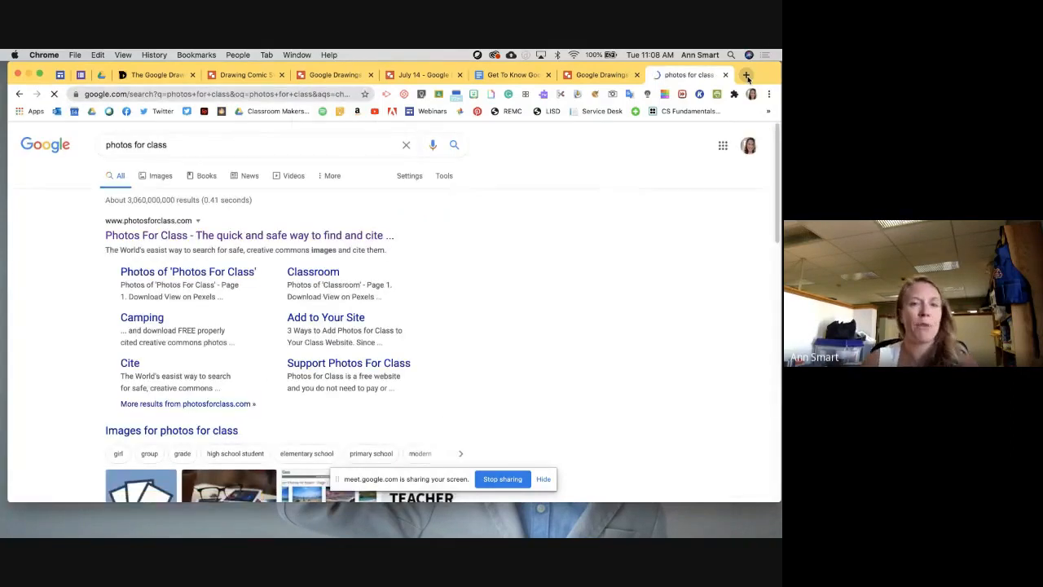
click(292, 236)
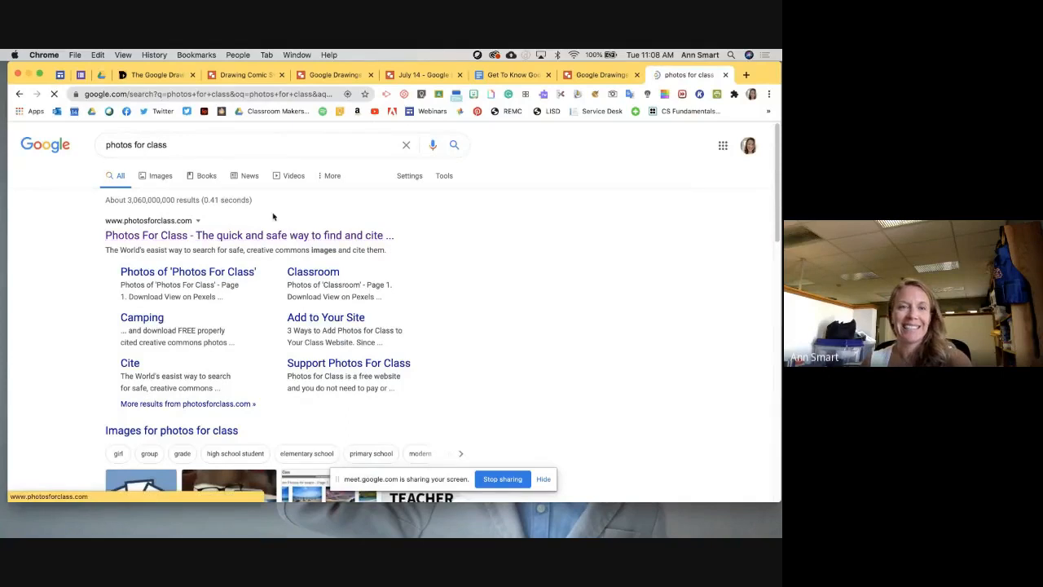
click(252, 93)
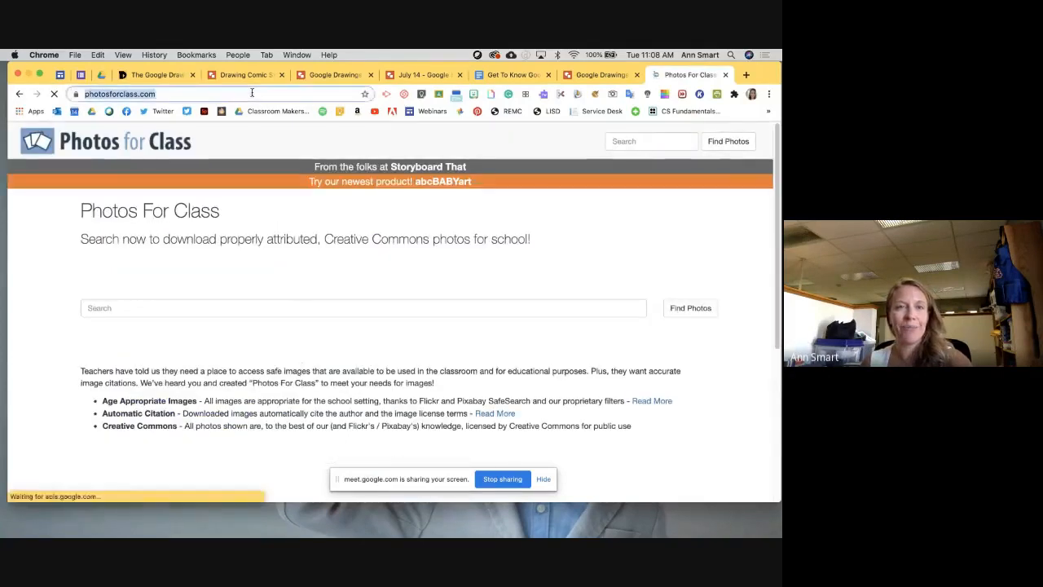
key(super+c)
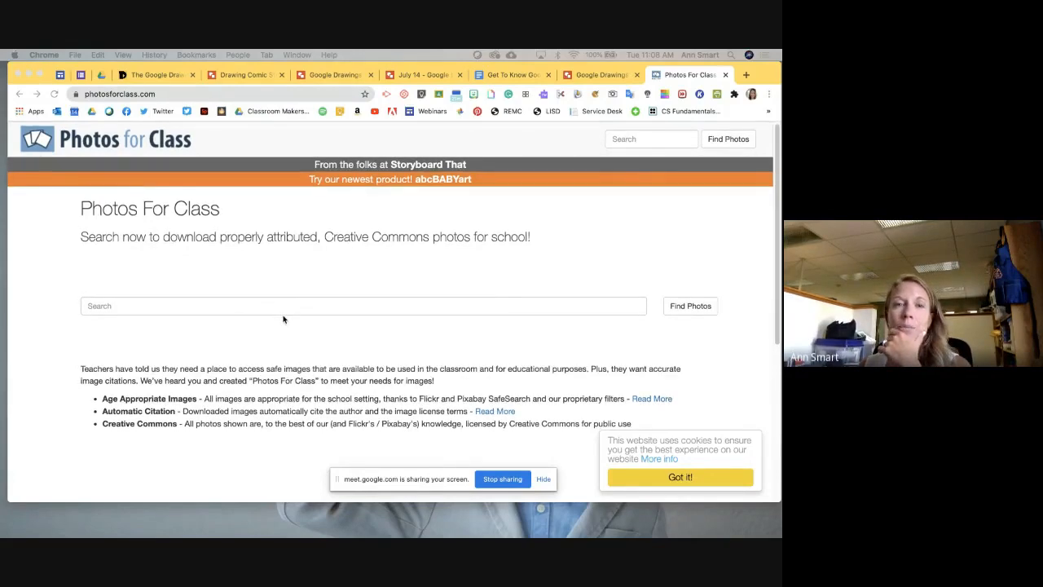
Search the Photos For Class site for dog.
scroll(284, 320, down, 2)
scroll(284, 320, down, 5)
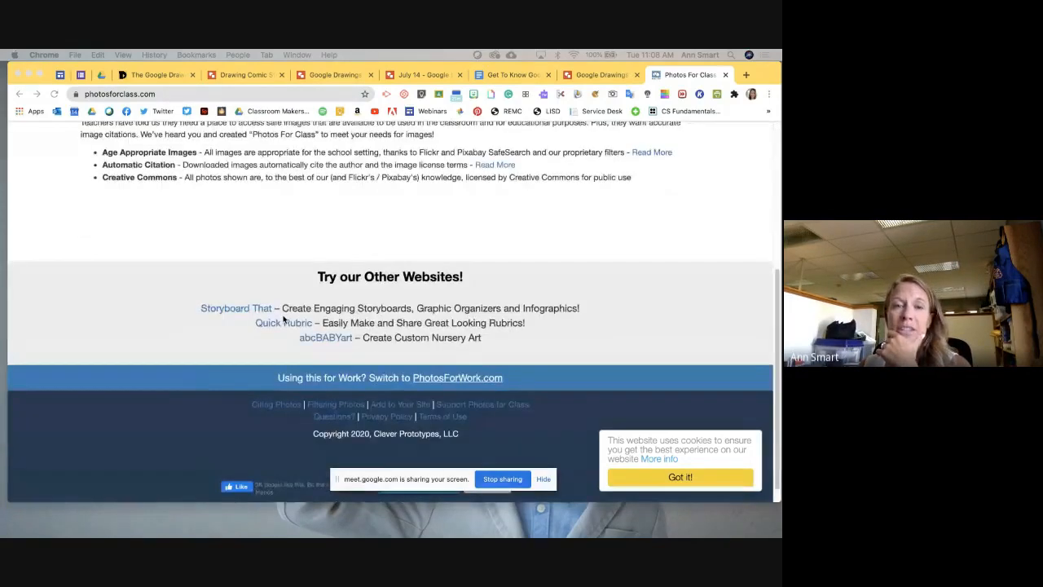
scroll(284, 319, up, 6)
click(283, 308)
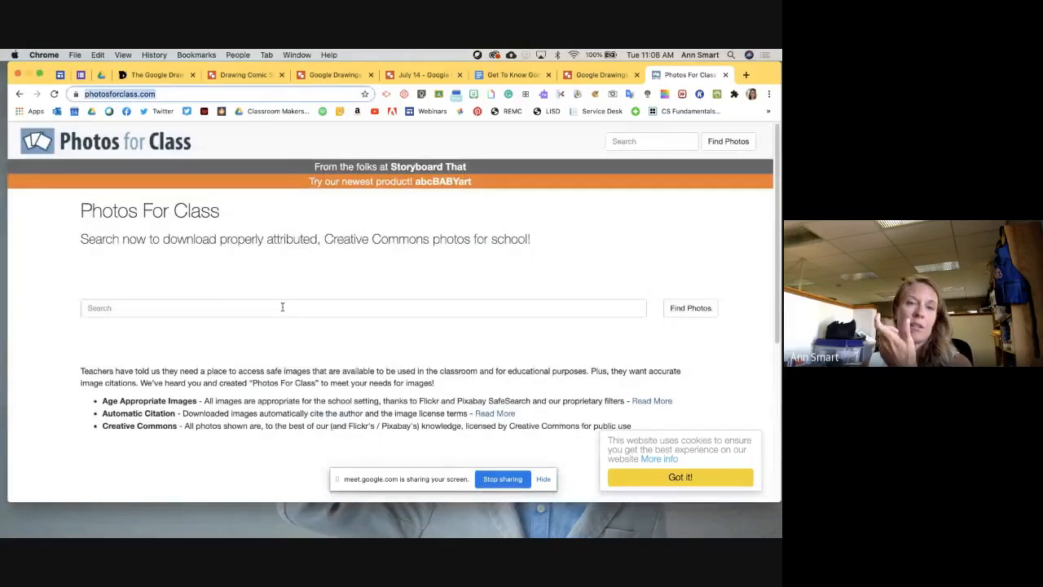
text(d)
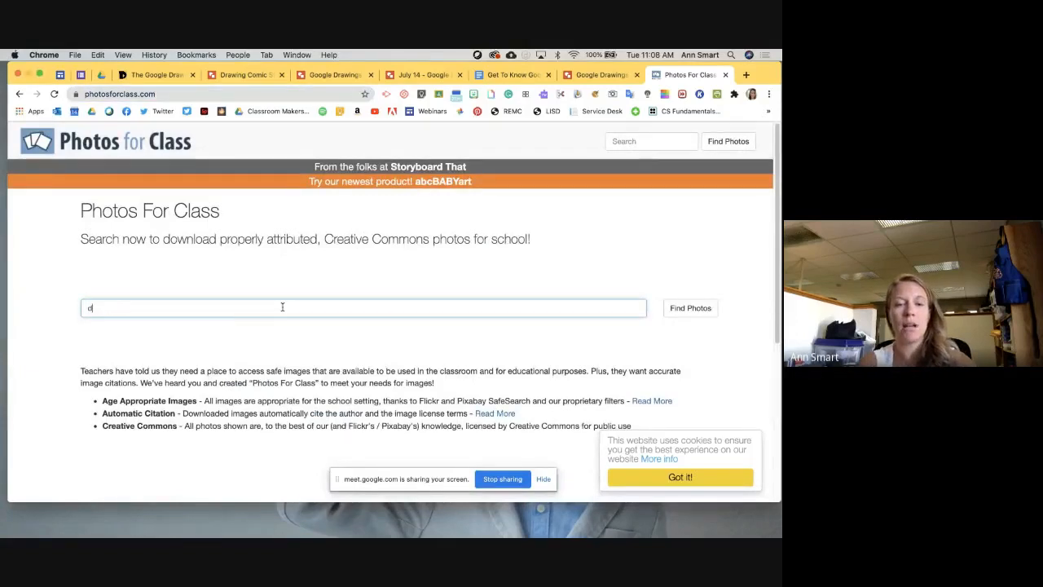
text(og)
key(Return)
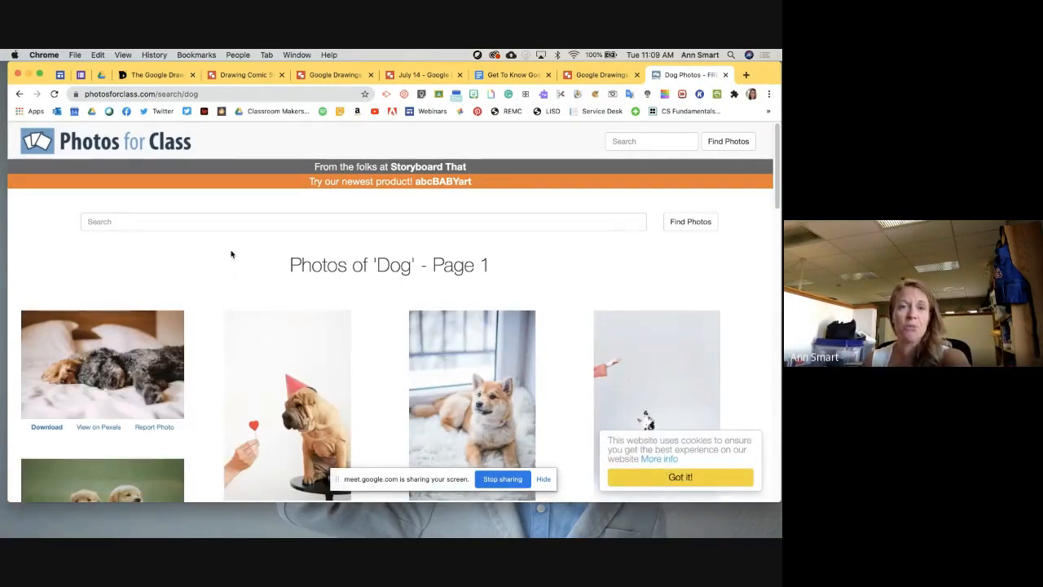
Download the photo of the dog wearing a pink party hat from the dog results.
scroll(233, 276, down, 1)
scroll(232, 275, down, 5)
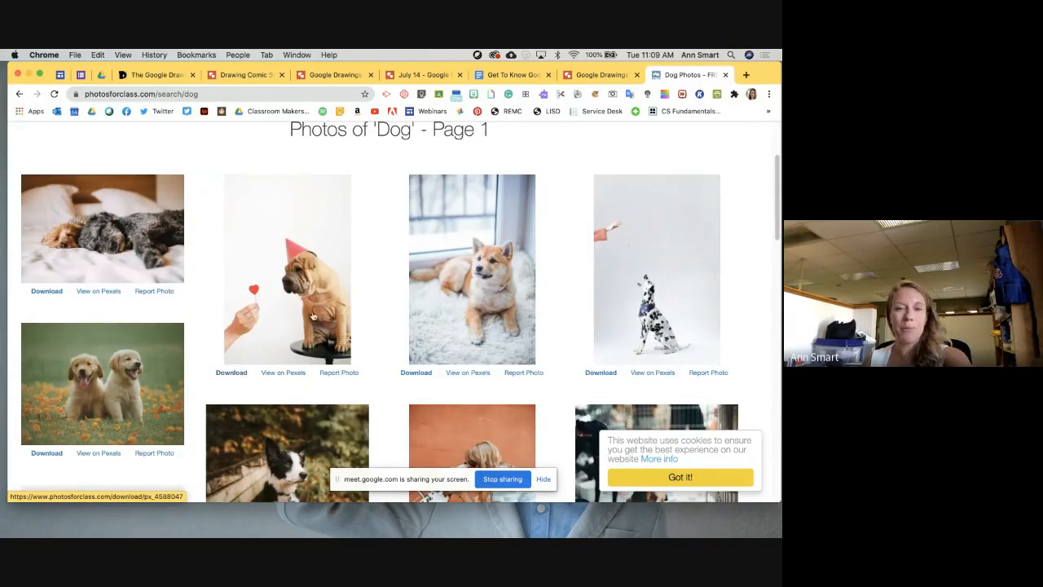
click(241, 374)
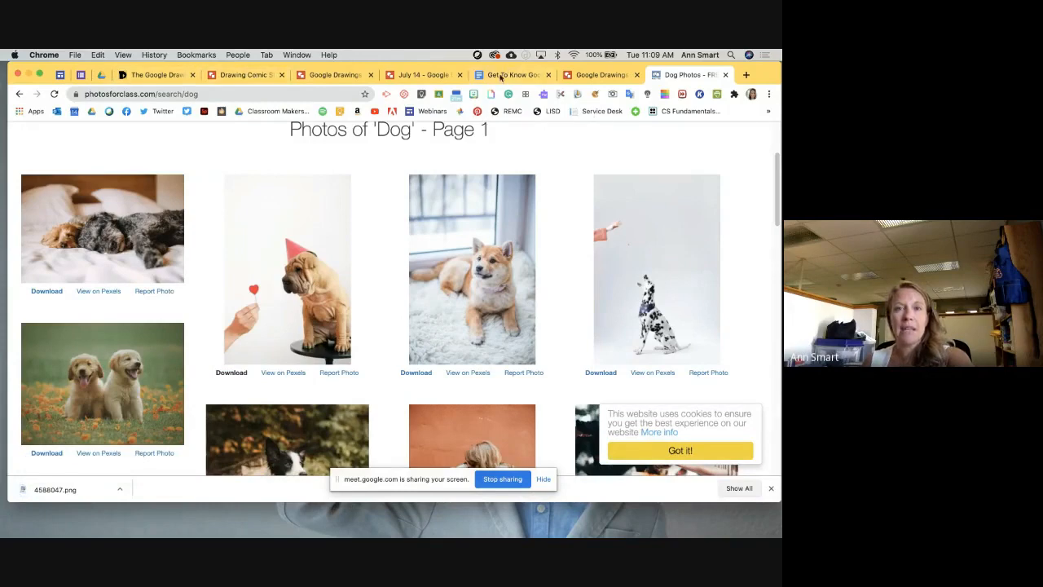
Insert the downloaded 4588047.png into the July 14 drawing and place it over the oval's right part at about 2.4 by 4.1 inches.
click(428, 75)
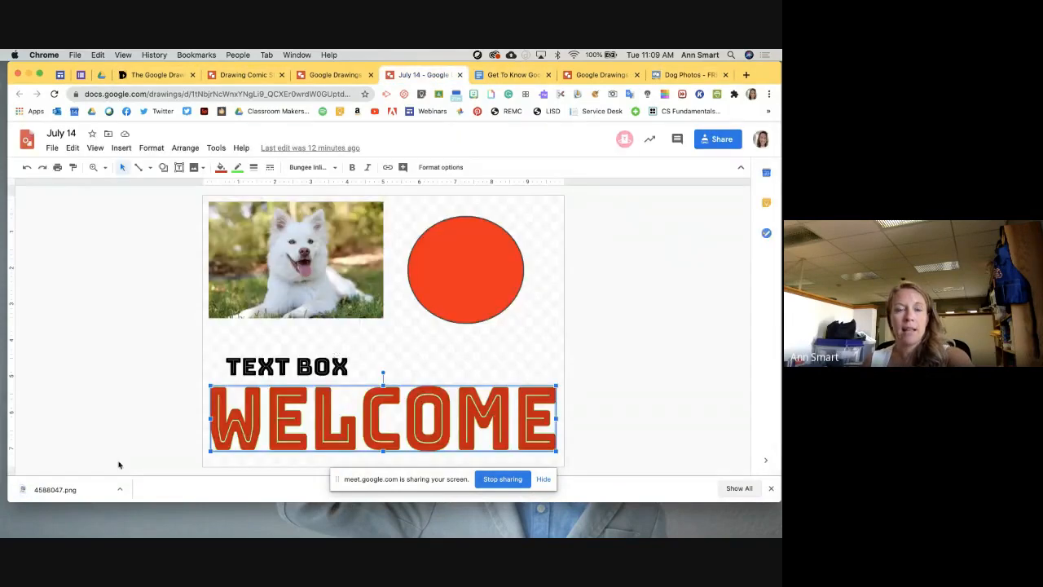
drag(50, 489, 400, 323)
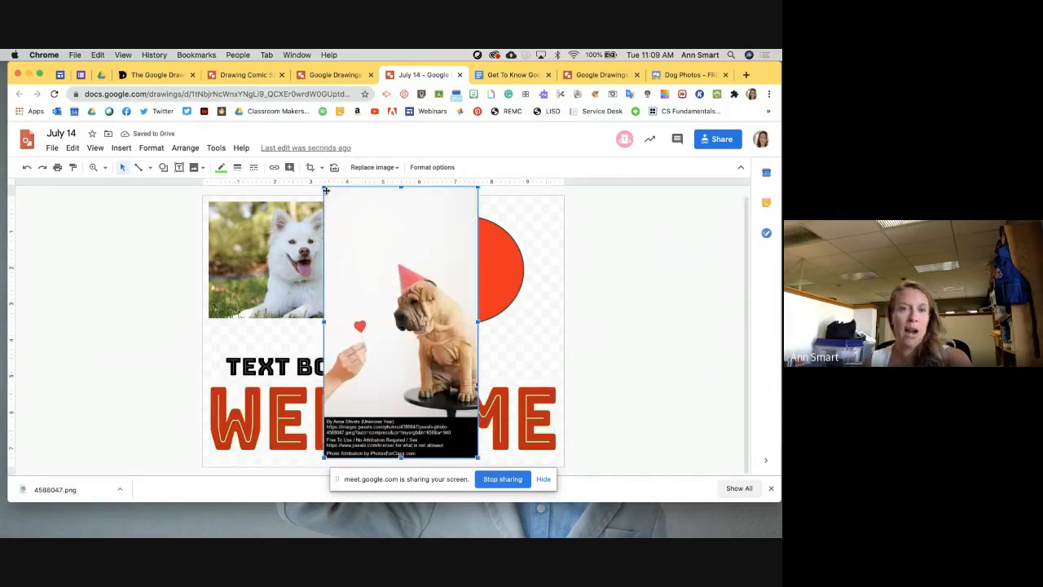
drag(323, 187, 392, 309)
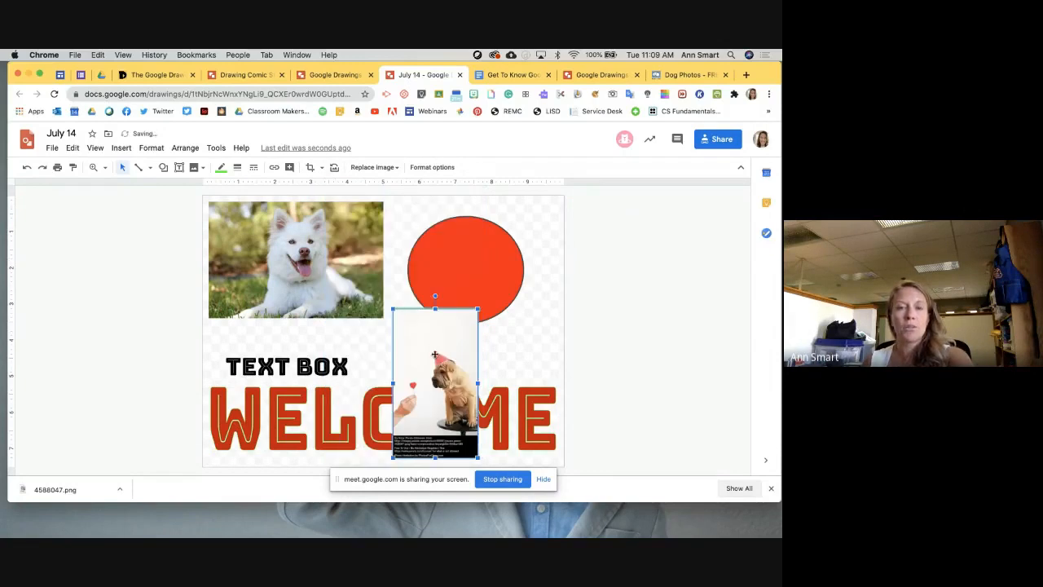
drag(437, 260, 520, 262)
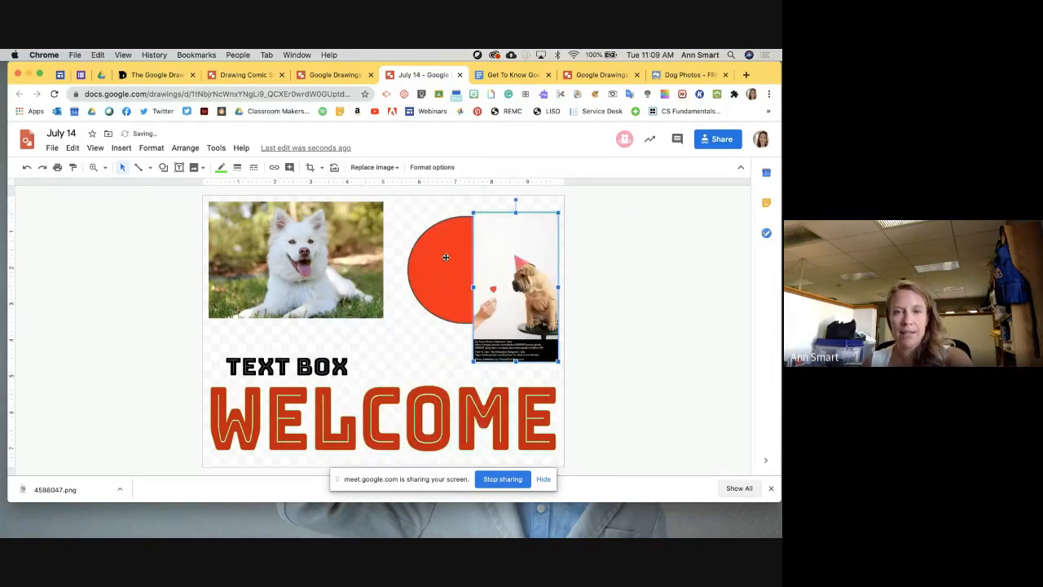
Delete the red oval and enlarge the party-hat dog photo to about 4.5 inches wide, moving it up so its attribution fits on the canvas.
click(446, 257)
key(Delete)
click(513, 359)
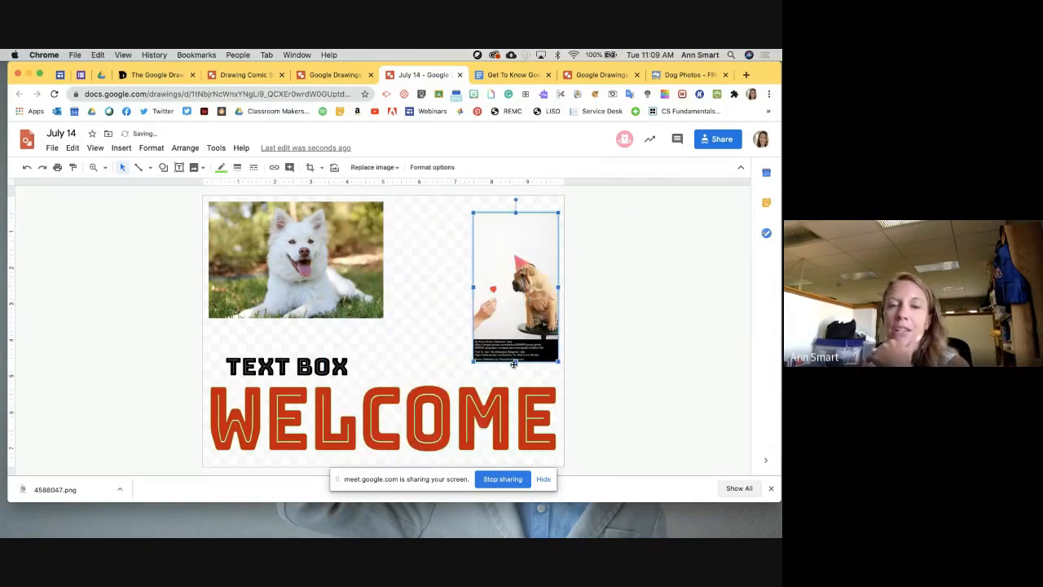
drag(472, 361, 396, 468)
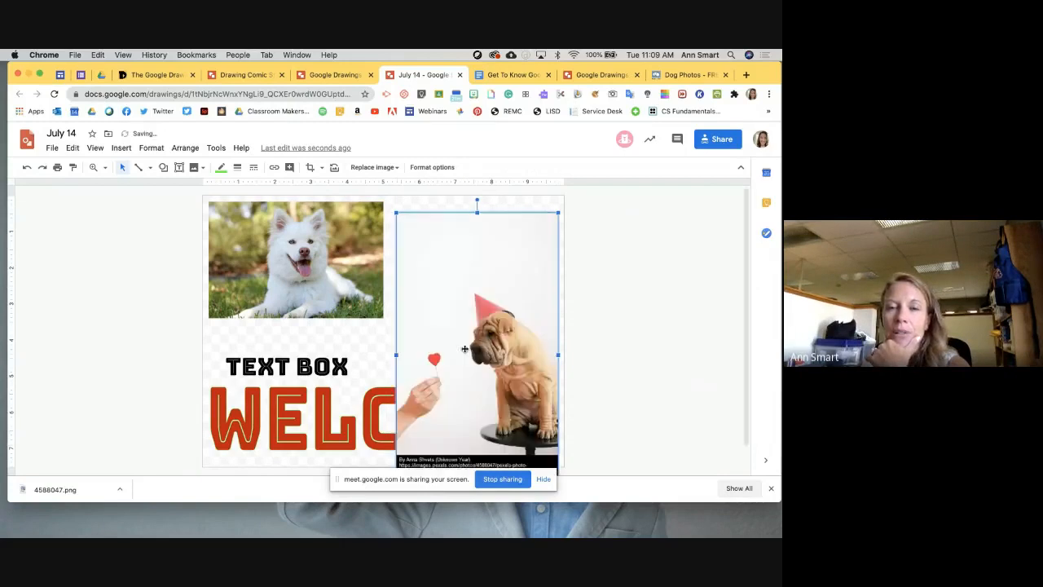
drag(462, 351, 460, 304)
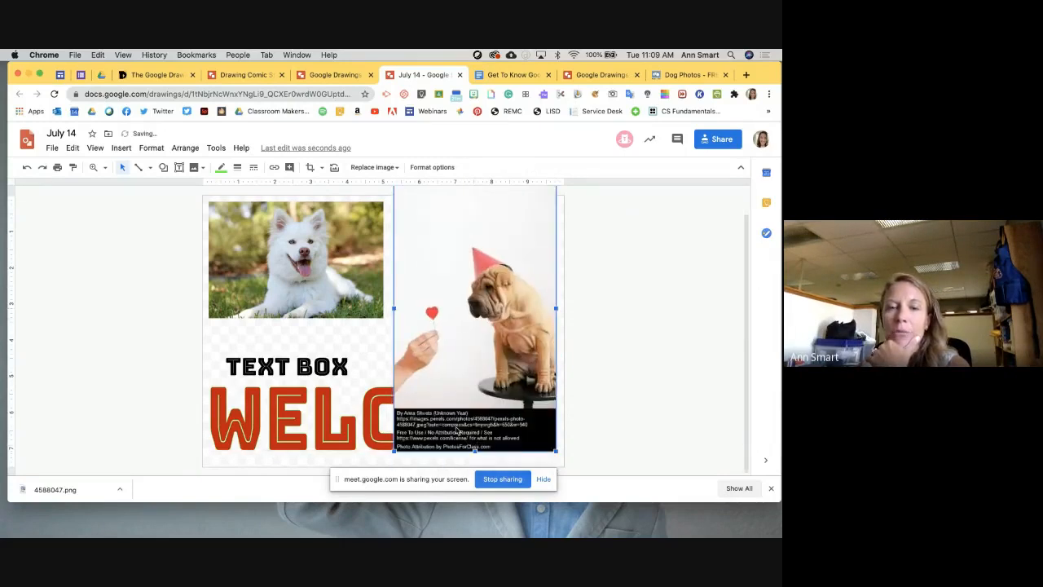
Crop the empty area above the party-hat dog and place the photo beside the white dog, with its full attribution on the canvas.
drag(445, 326, 449, 358)
scroll(435, 333, down, 2)
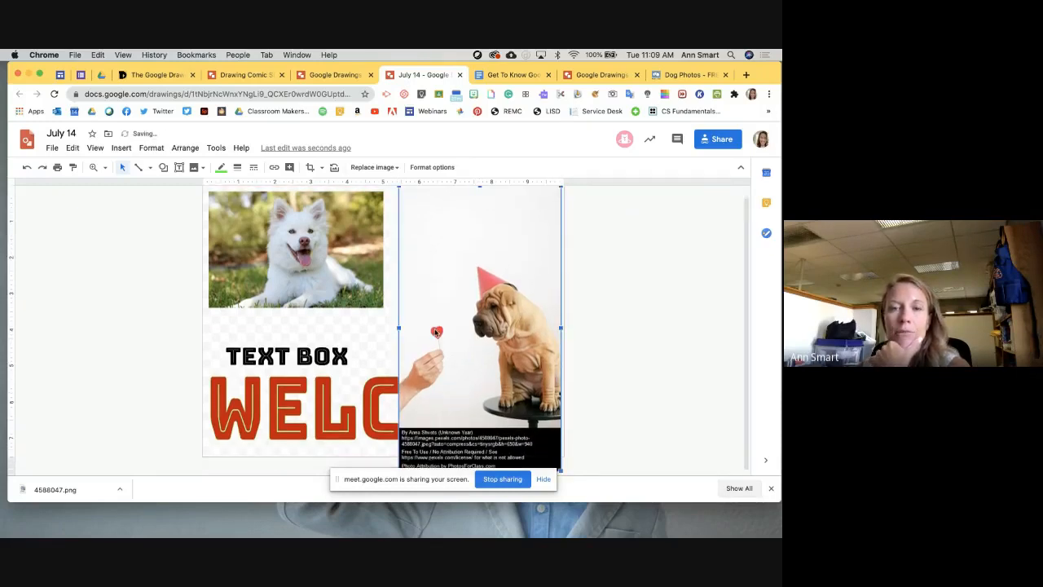
click(310, 167)
scroll(413, 286, up, 2)
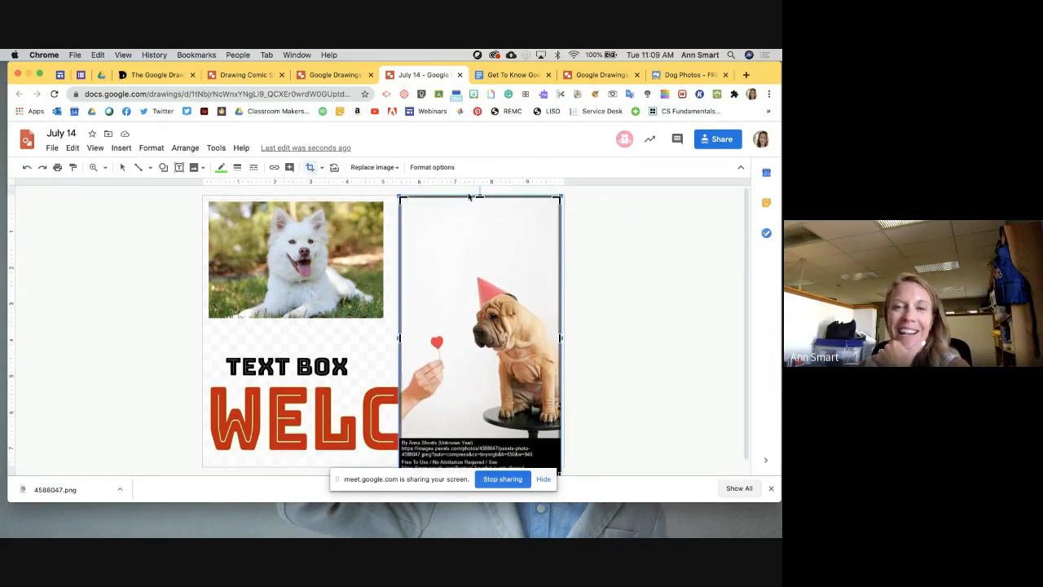
drag(479, 197, 454, 240)
key(Return)
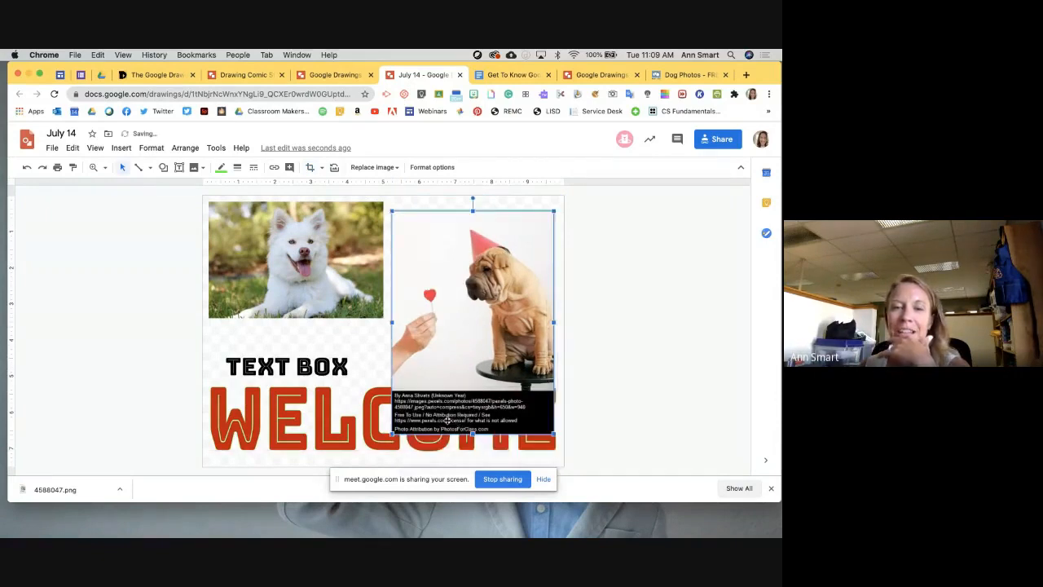
click(621, 424)
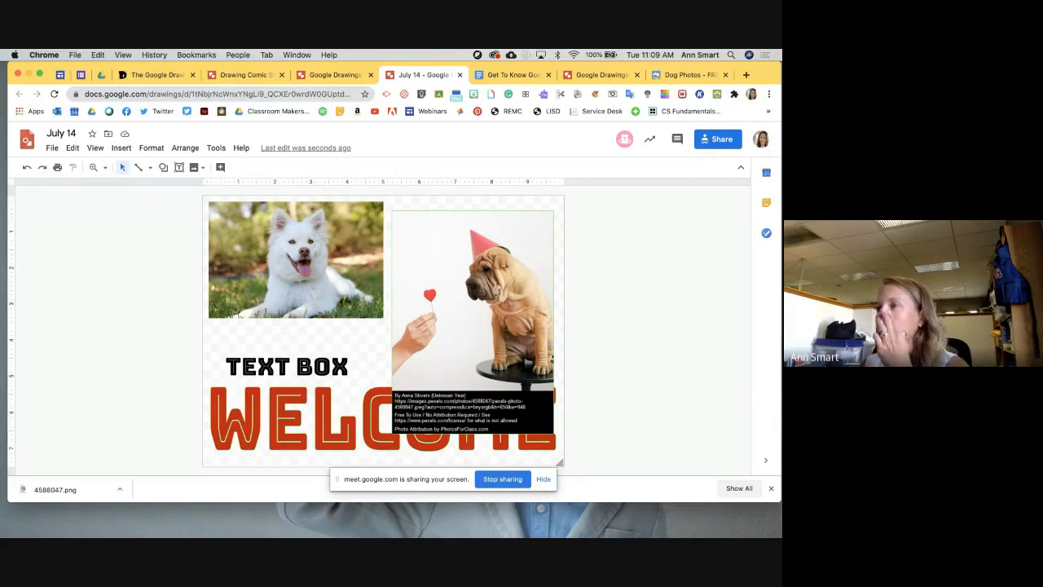
Close the Google Drawings presentation, Drawing Comic Strips, July 14 and Dog Photos tabs, leaving Get To Know Google Docs open.
click(192, 74)
click(193, 75)
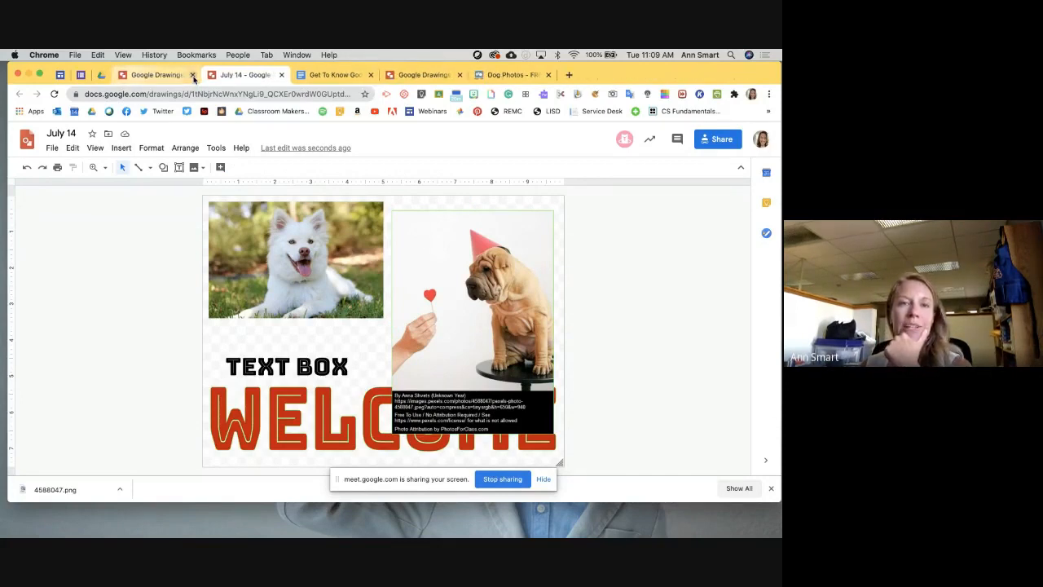
click(193, 75)
click(193, 75)
click(281, 75)
click(281, 75)
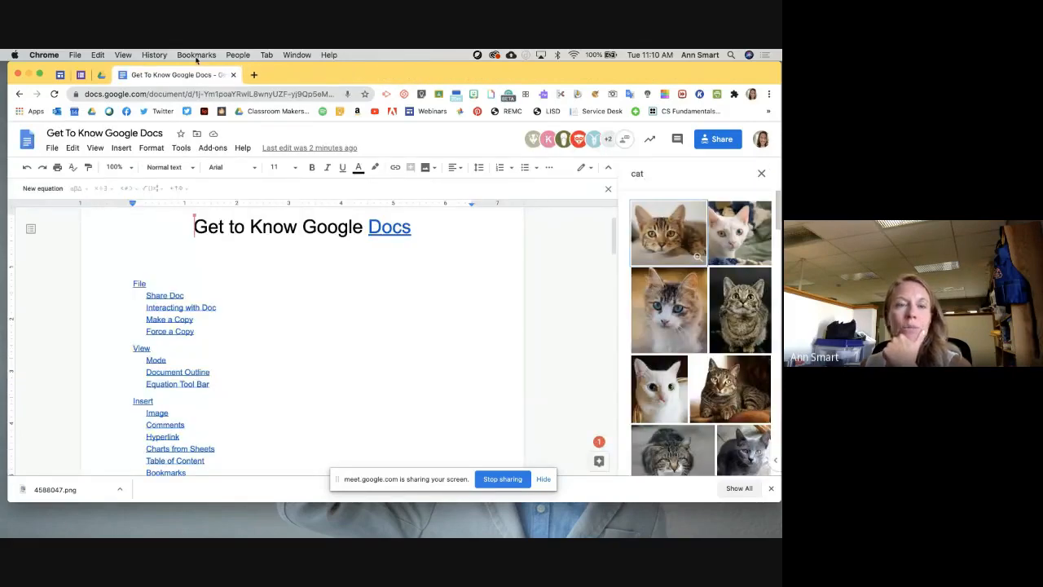
Switch to Google Drive, leave the Google Drawings (3).pdf preview and open Google Classroom.
click(101, 74)
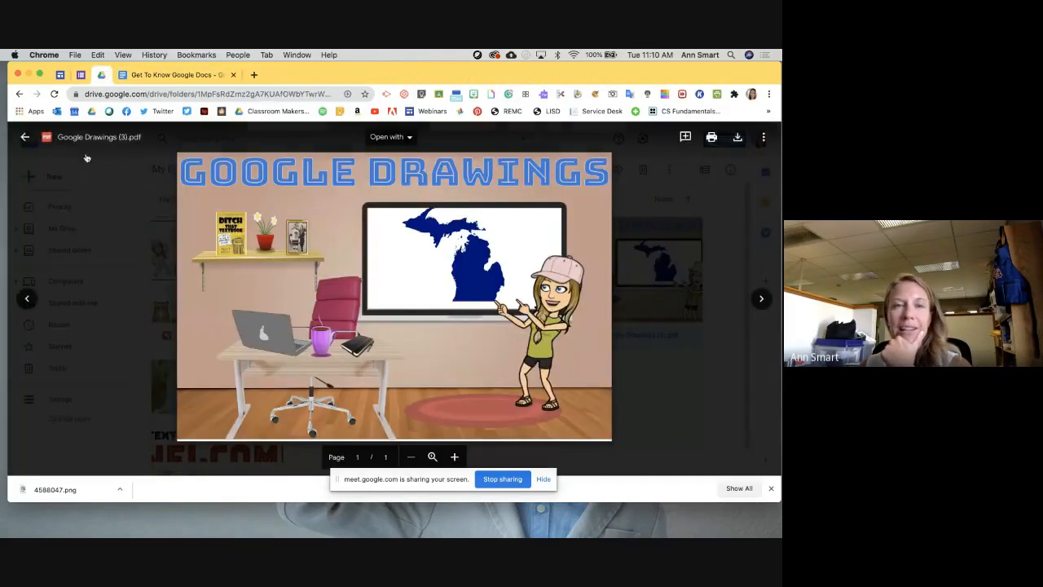
click(24, 136)
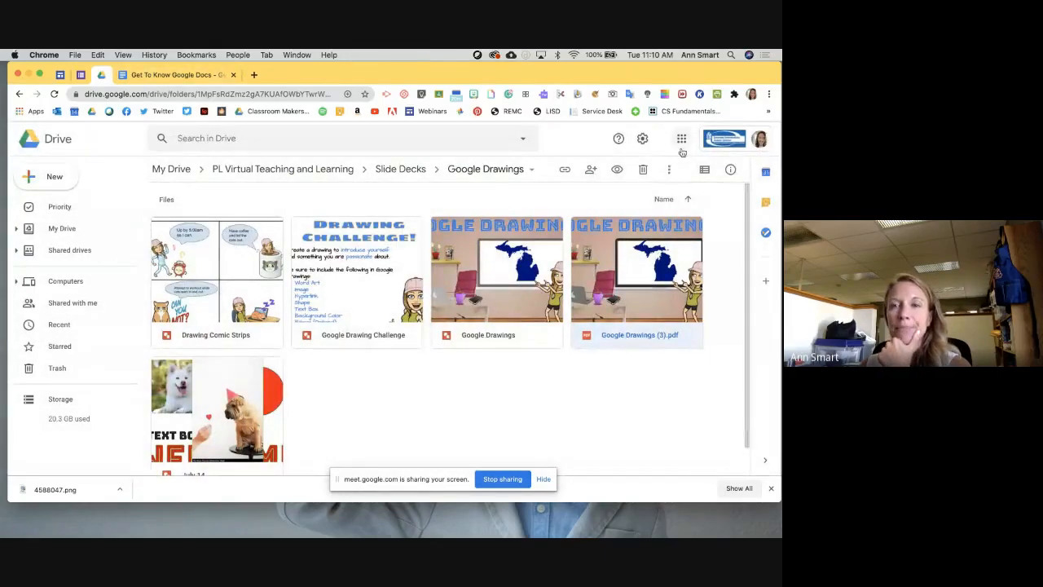
click(681, 139)
click(754, 198)
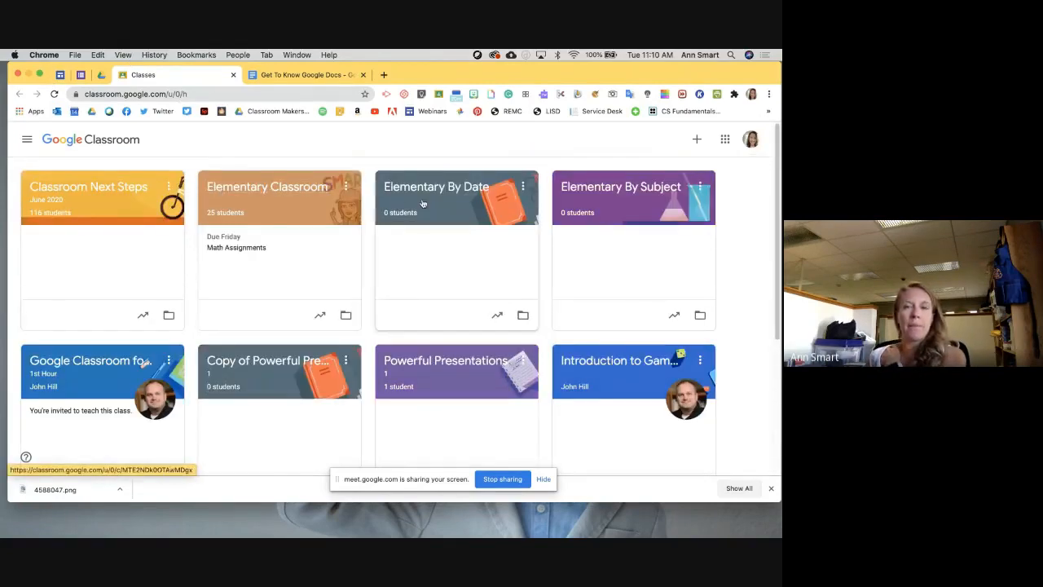
Create a new assignment titled TEst in the classwork of the Powerful Presentations class.
click(484, 369)
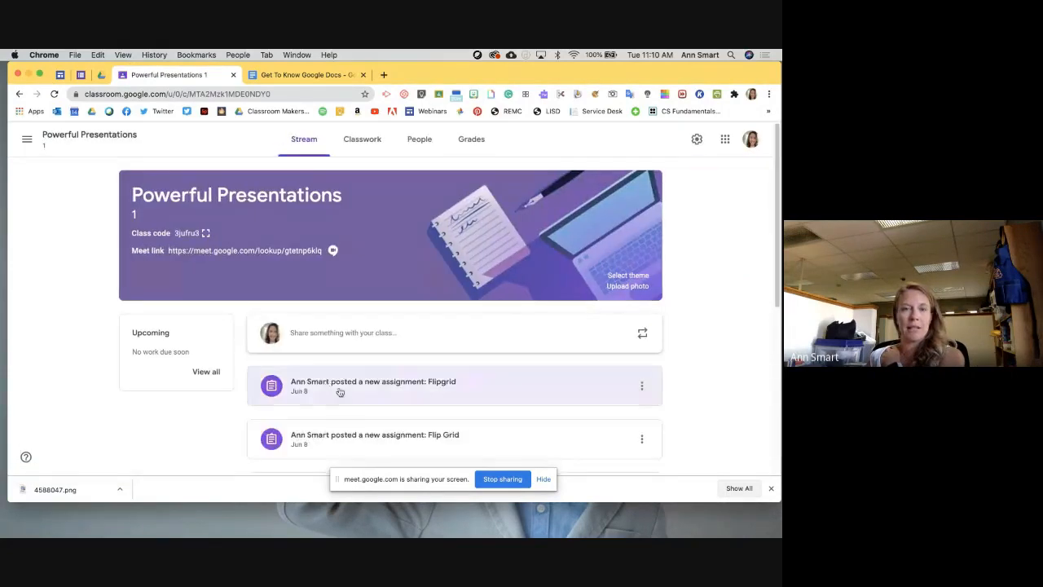
click(363, 142)
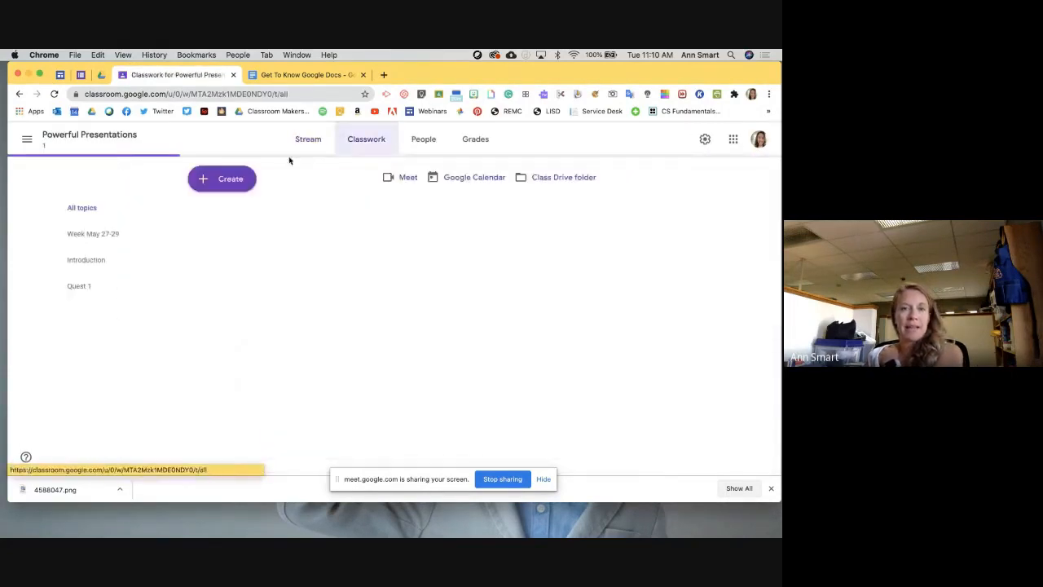
click(229, 184)
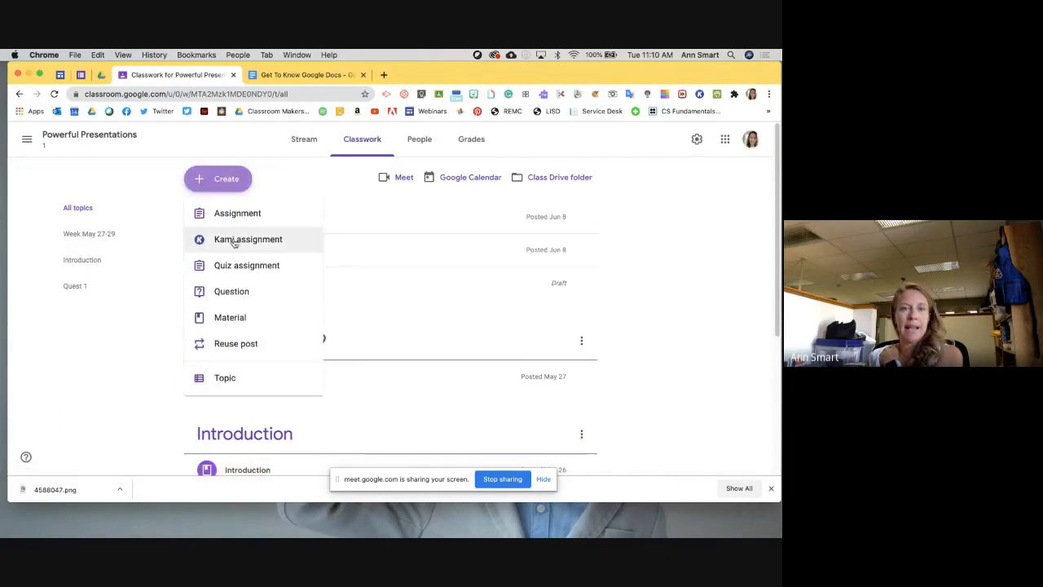
click(234, 225)
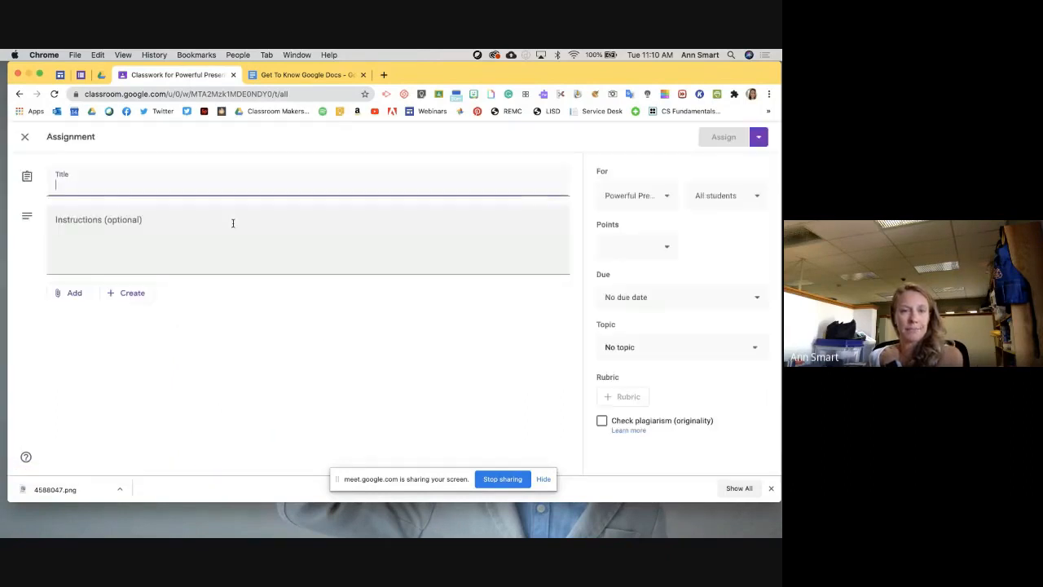
text(TEst)
Attach a newly created Google Docs document to the assignment and set it to Make a copy for each student.
click(71, 291)
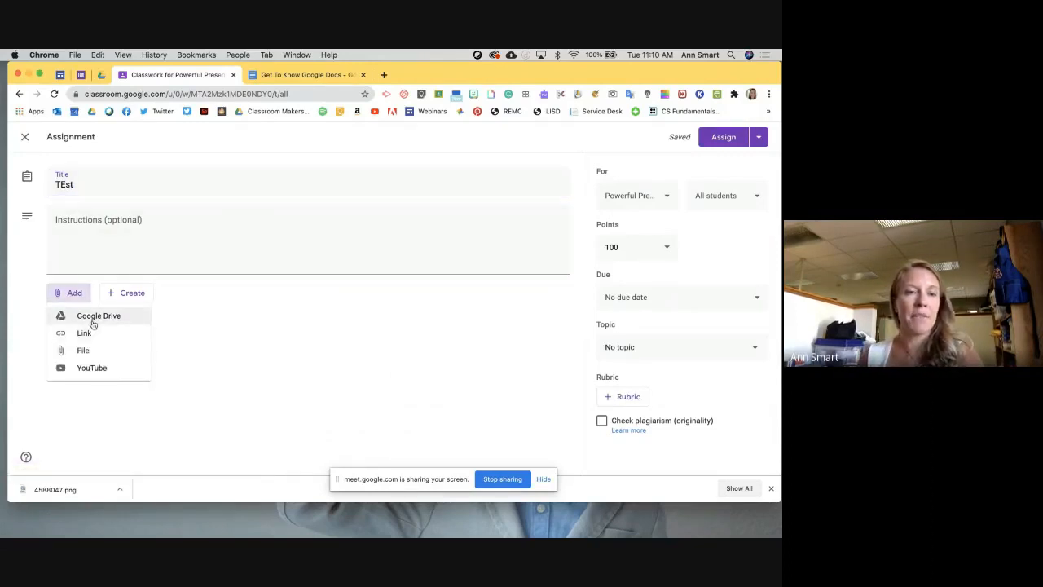
click(110, 291)
click(114, 295)
click(137, 319)
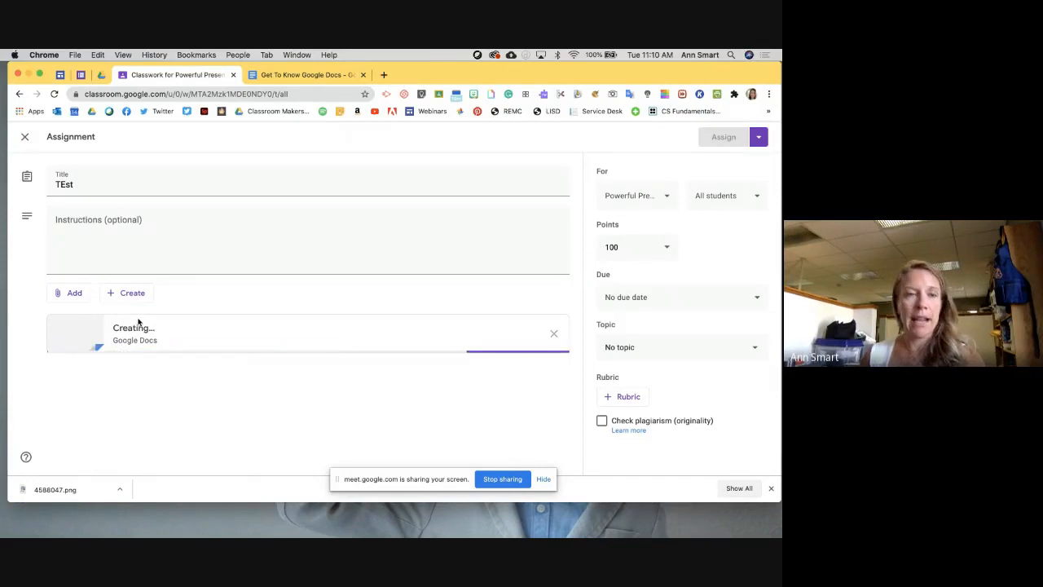
click(173, 76)
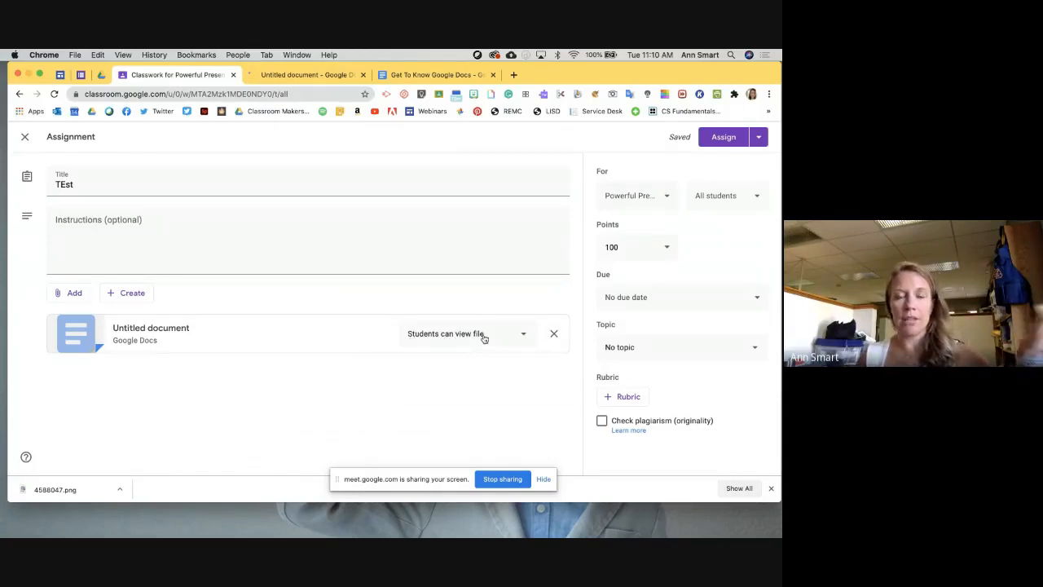
click(526, 339)
click(505, 385)
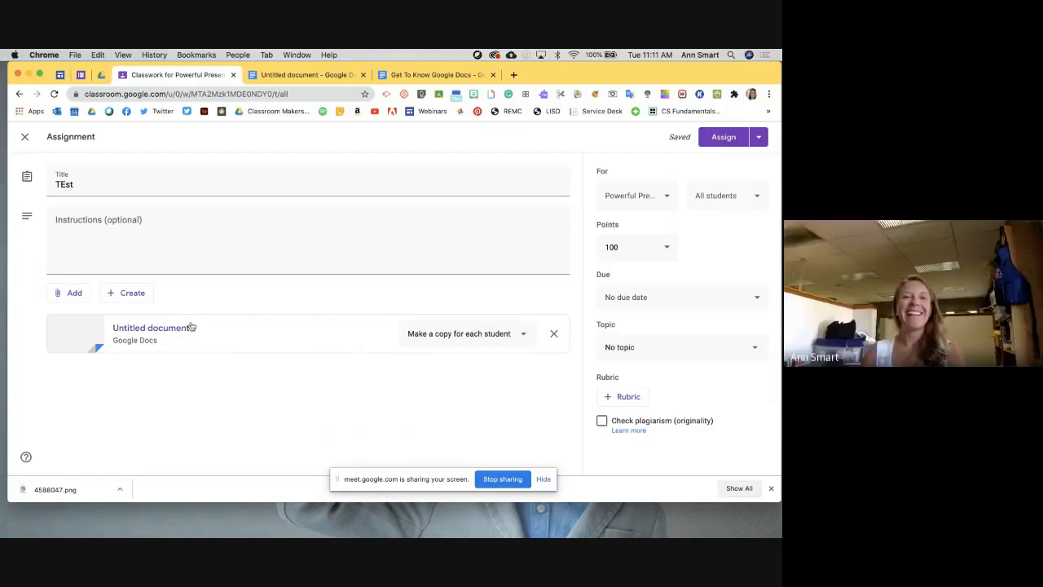
Close the Classroom assignment page and bring up the LISD PL Webinar Series Evaluation form.
key(super+w)
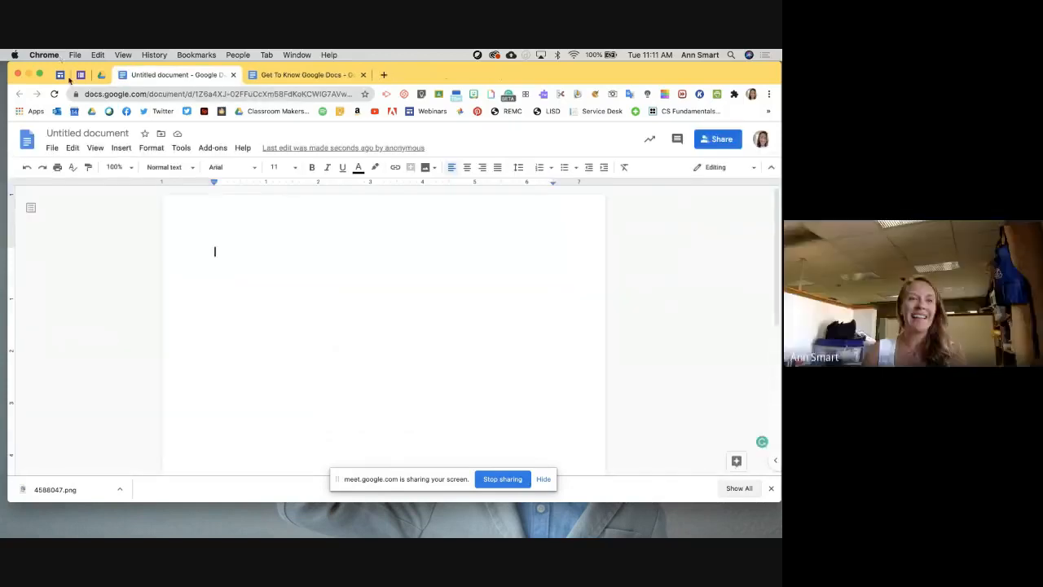
click(80, 74)
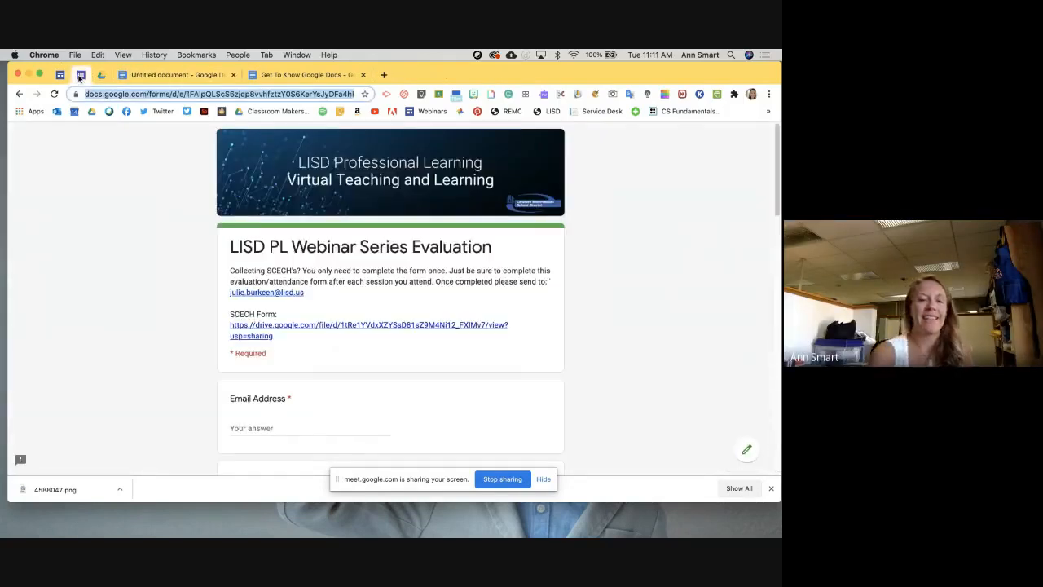